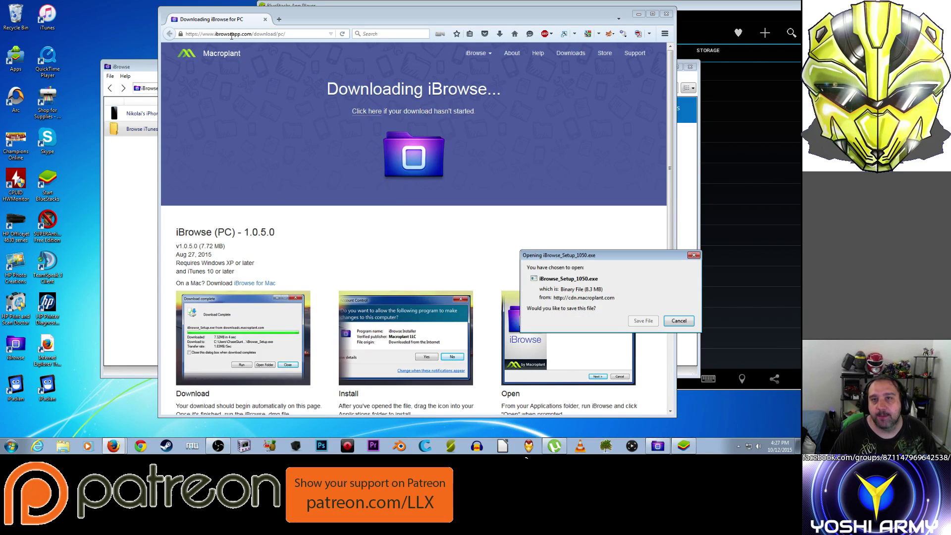
Cancel the iBrowse_Setup_1050.exe download and open the iBrowse product page on the Macroplant site.
left_click(689, 323)
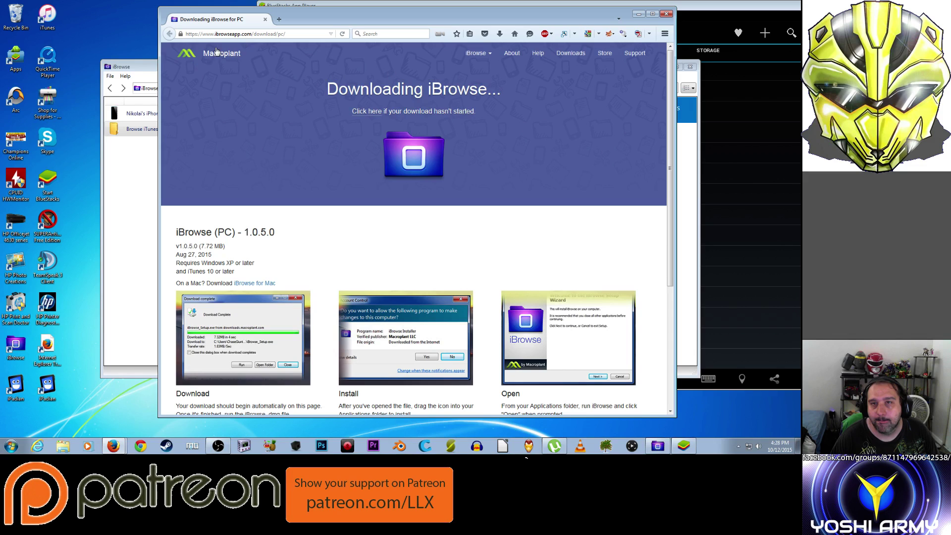
left_click(473, 53)
left_click(473, 79)
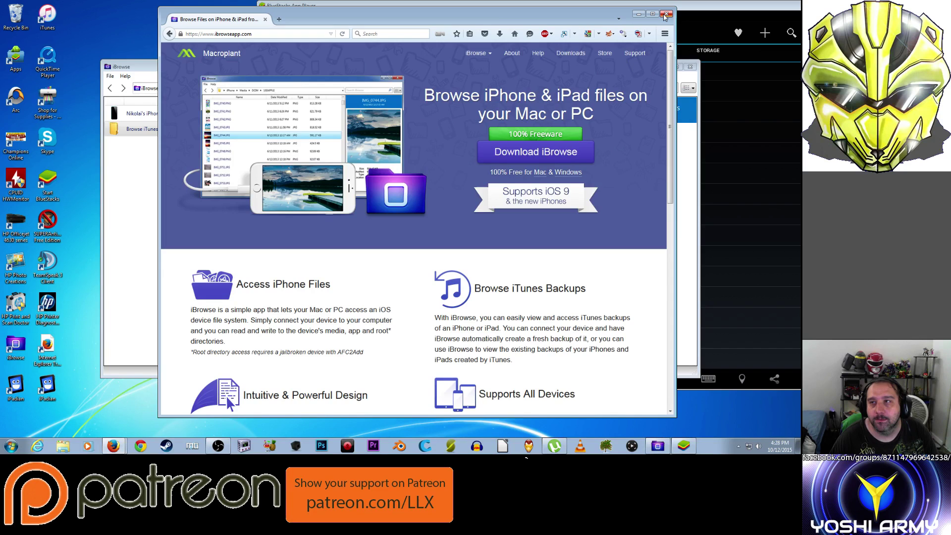
Close the browser window and open the connected iPhone's Apps folder in iBrowse.
left_click_drag(533, 18, 256, 20)
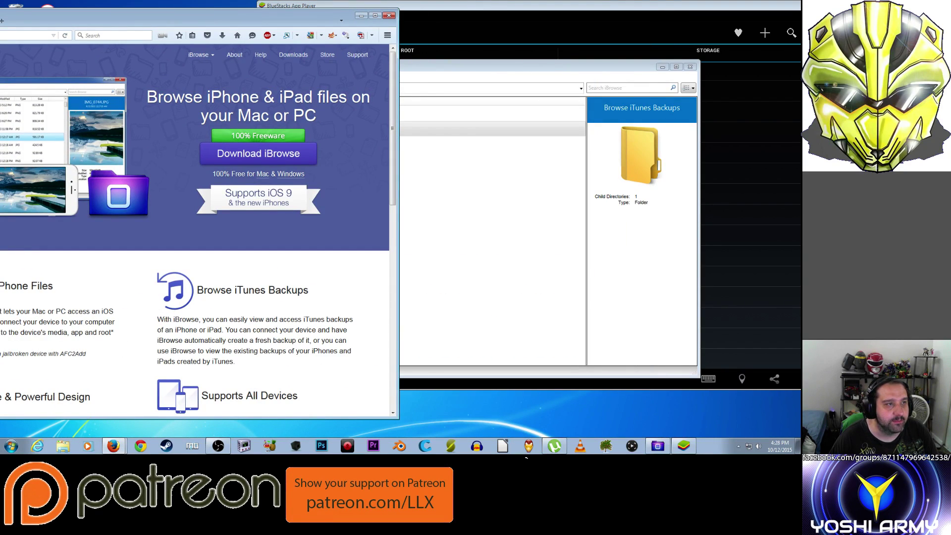
left_click(389, 16)
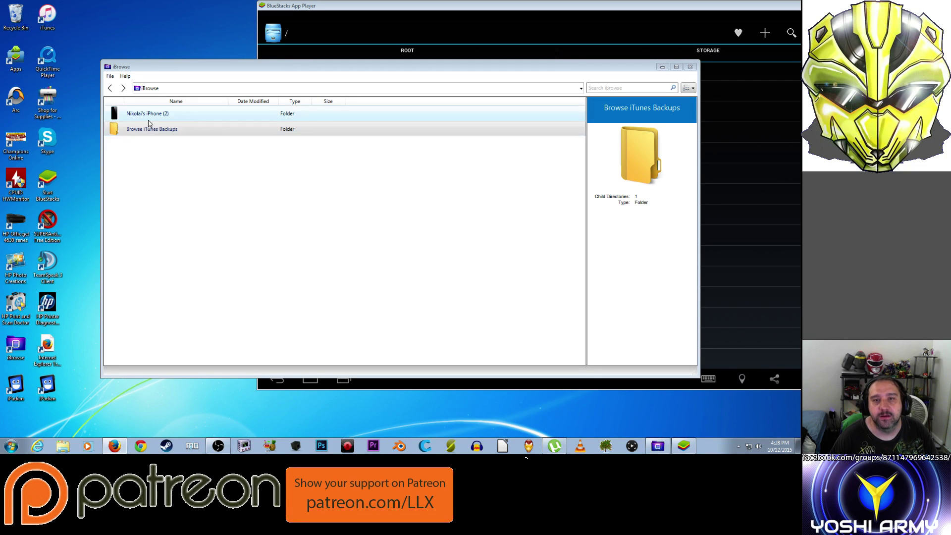
left_click(170, 117)
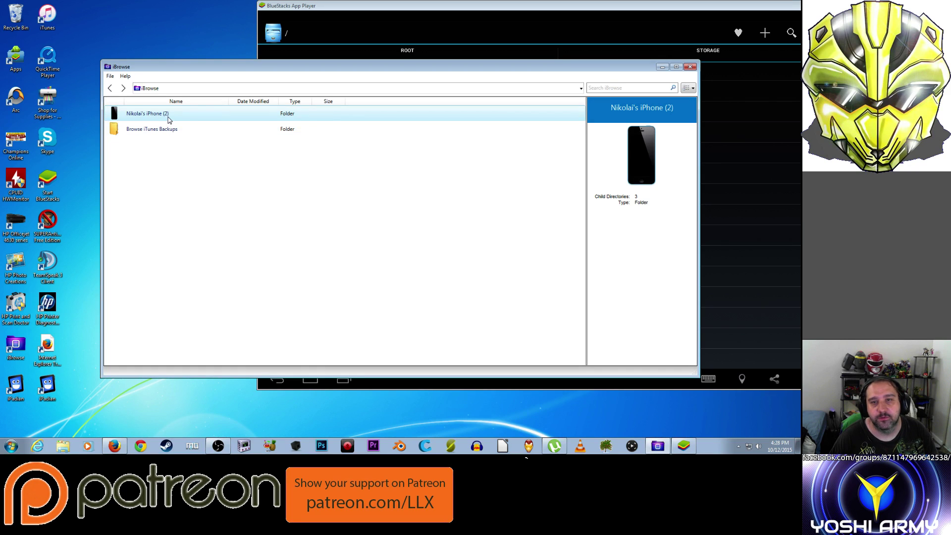
left_click(168, 130)
double_click(169, 118)
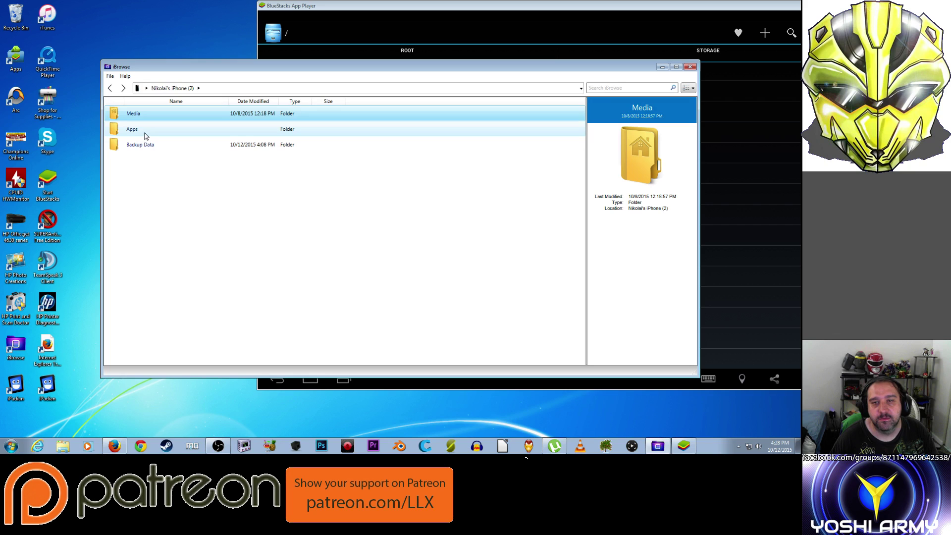
left_click(145, 132)
double_click(145, 135)
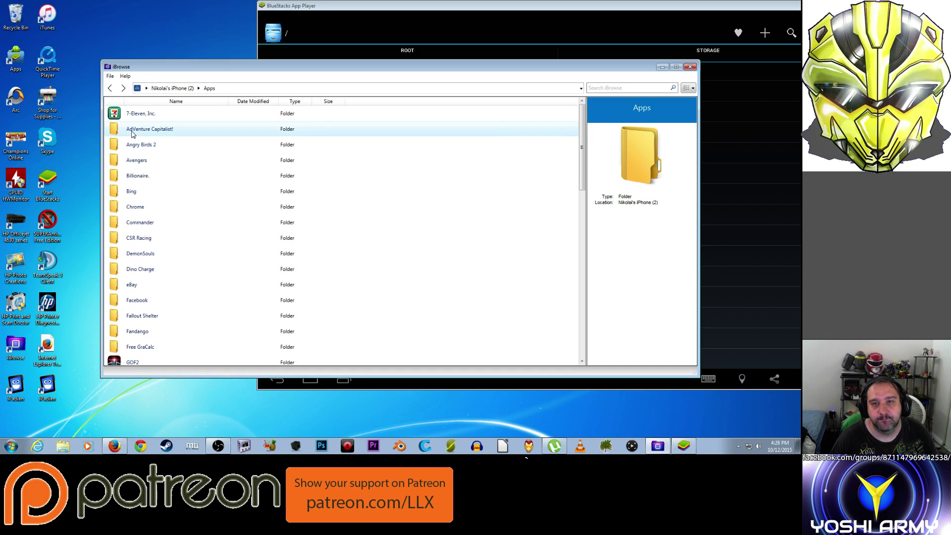
Look through the iPhone's app folders for Fallout Shelter and open its folder.
scroll(158, 324, "down", 6)
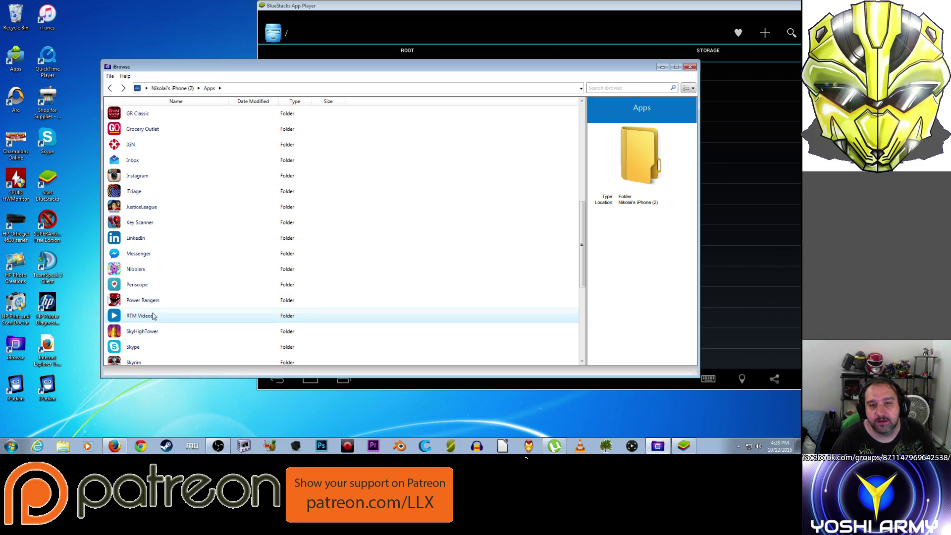
scroll(152, 263, "down", 5)
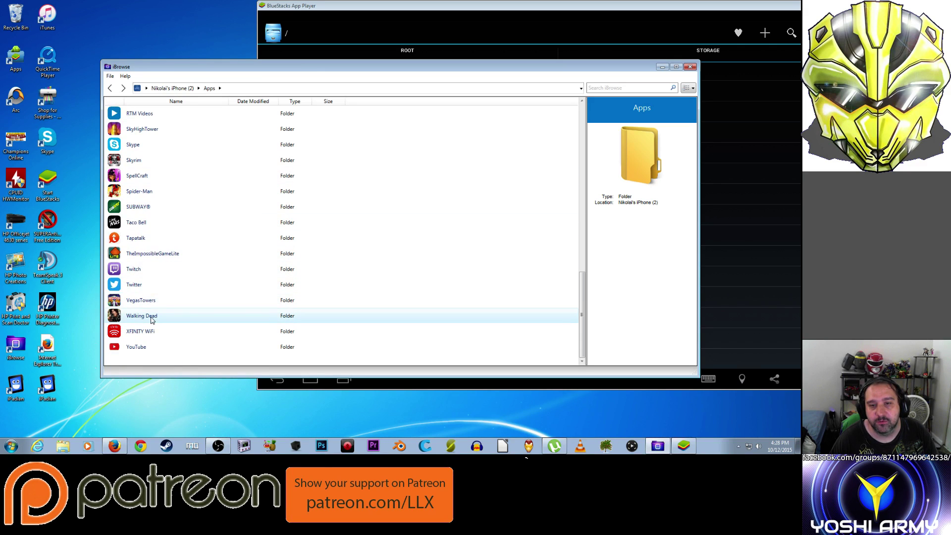
scroll(151, 247, "up", 1)
scroll(150, 245, "up", 3)
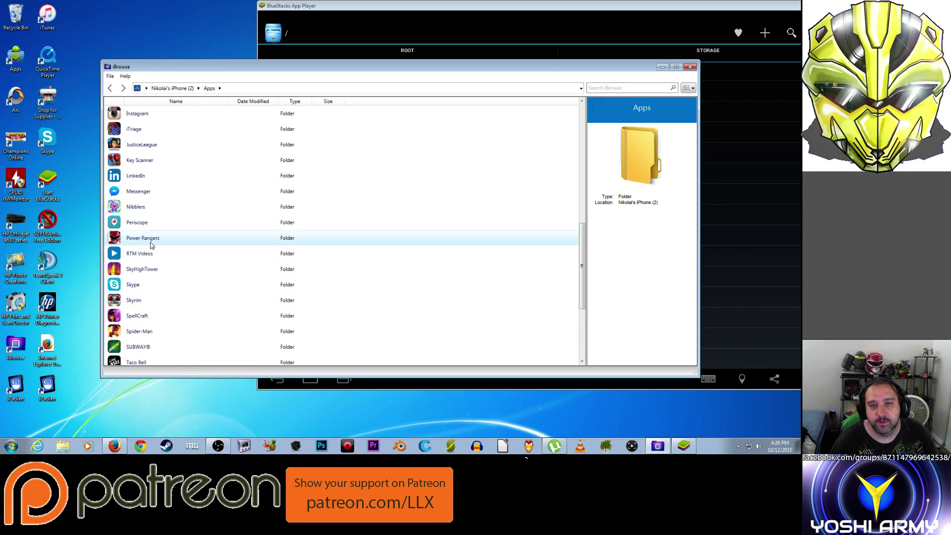
scroll(165, 242, "up", 2)
scroll(163, 149, "up", 2)
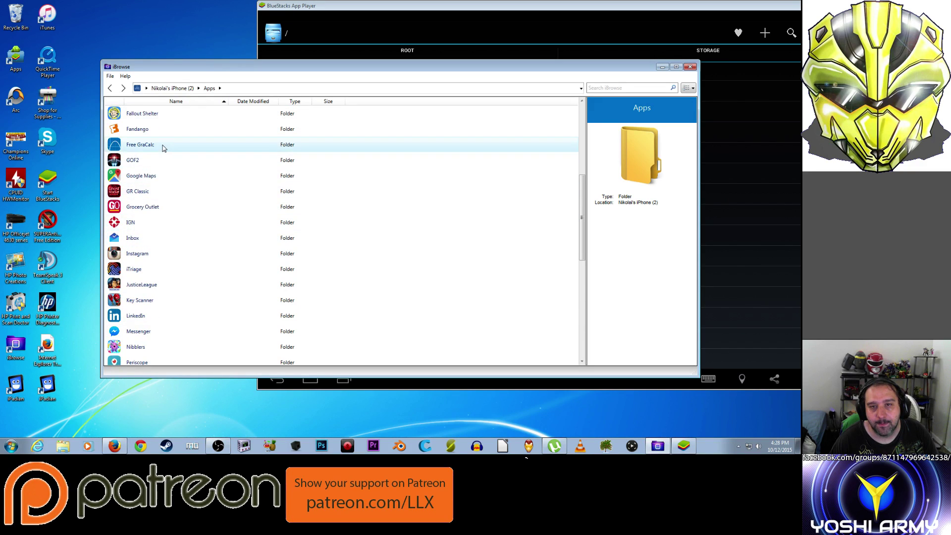
left_click(147, 207)
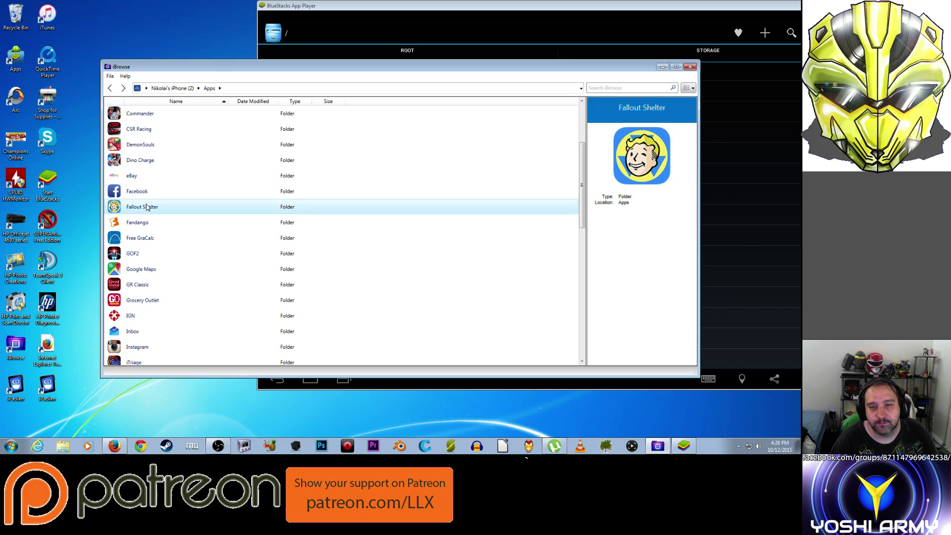
double_click(131, 205)
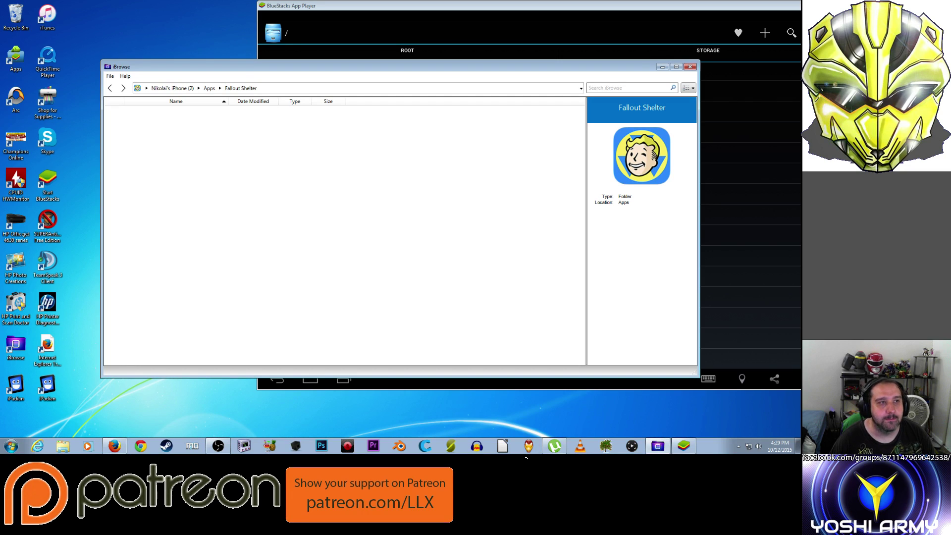
Return to the iPhone's top level and open the AppDomain-com.bethsoft.falloutshelter folder inside Backup Data.
left_click(208, 89)
left_click(180, 89)
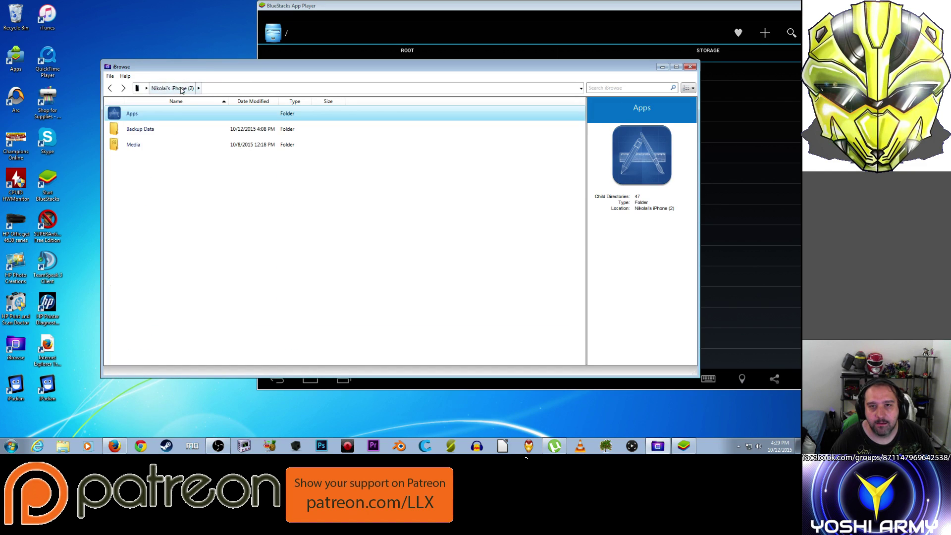
double_click(149, 132)
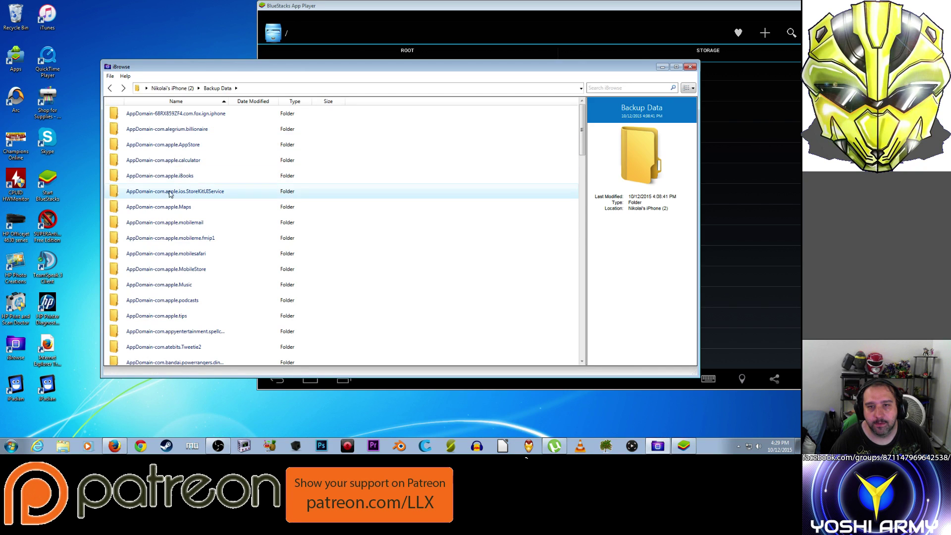
scroll(170, 164, "down", 5)
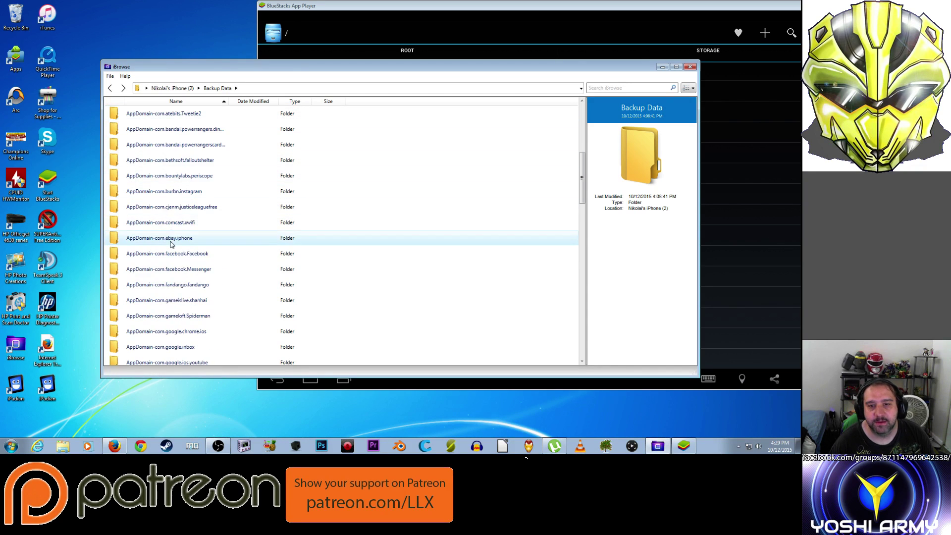
scroll(171, 244, "down", 3)
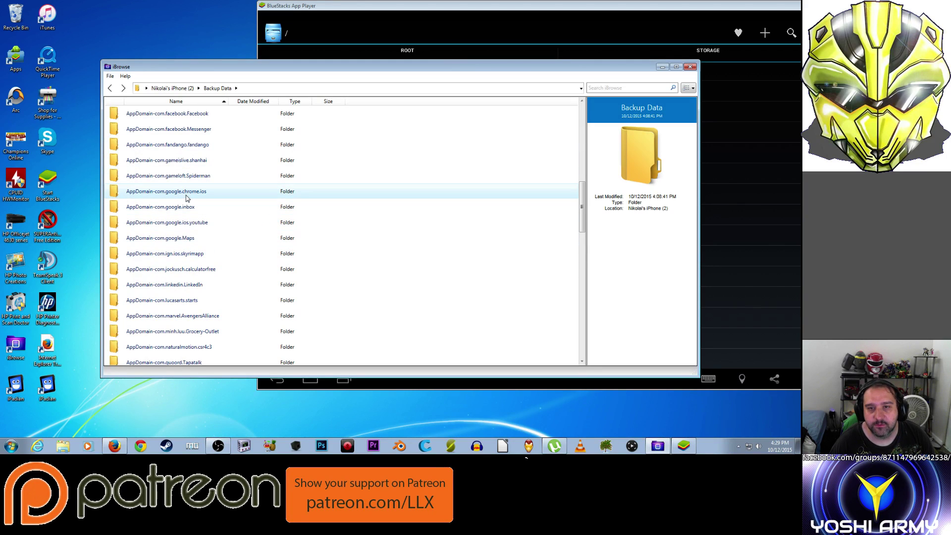
scroll(187, 198, "up", 5)
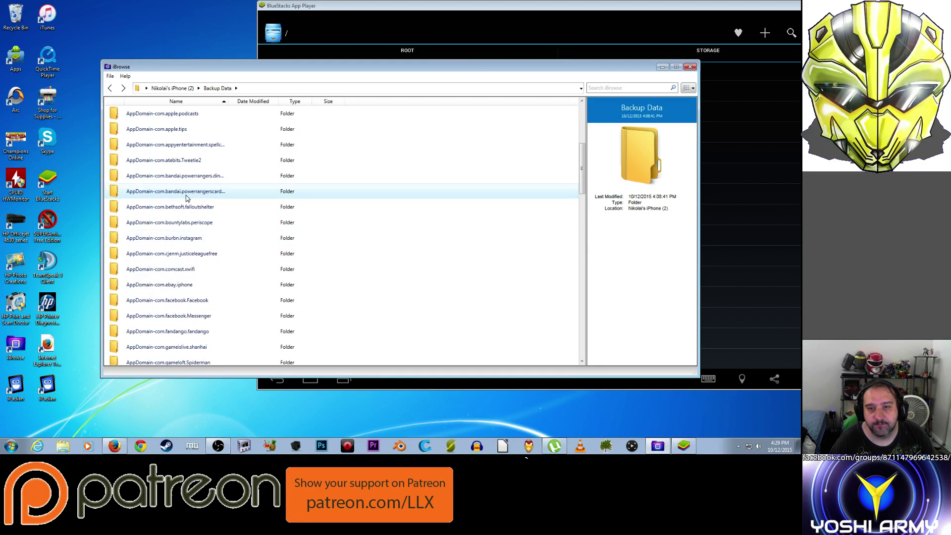
scroll(187, 198, "up", 3)
scroll(187, 198, "down", 3)
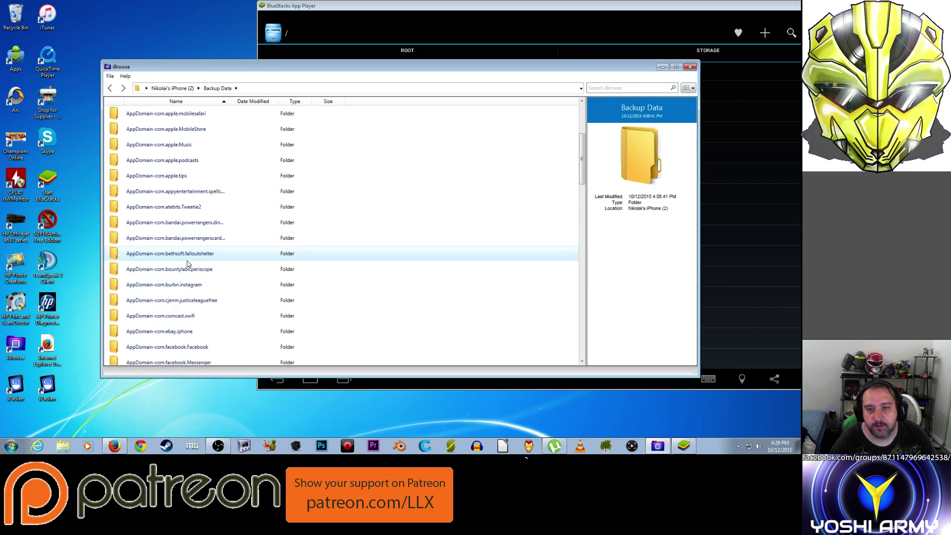
double_click(188, 256)
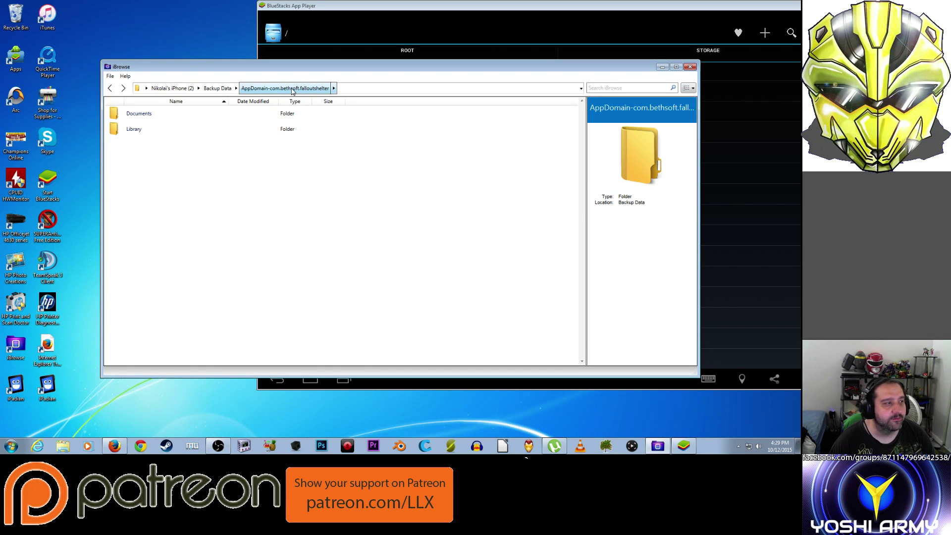
Open the Fallout Shelter backup's Documents folder and select the Vault1.sav file.
double_click(140, 114)
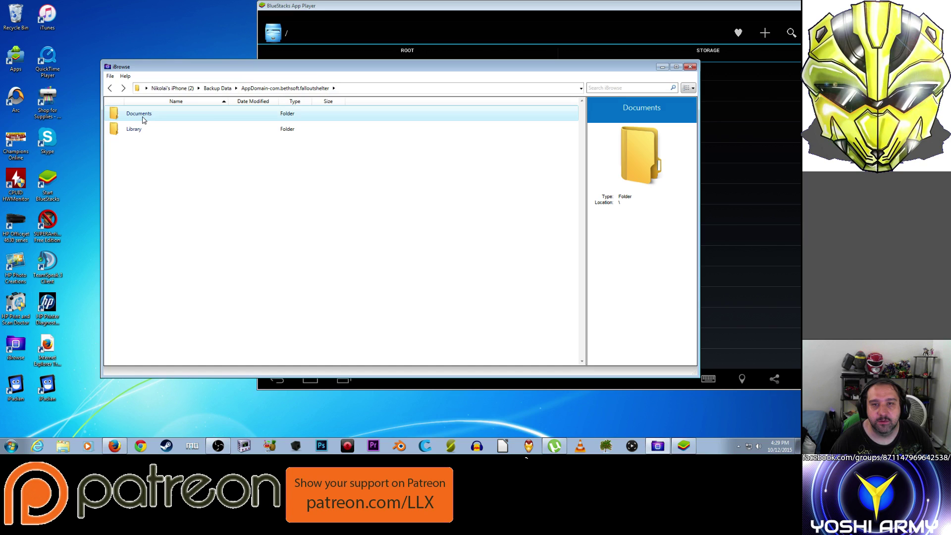
left_click(154, 254)
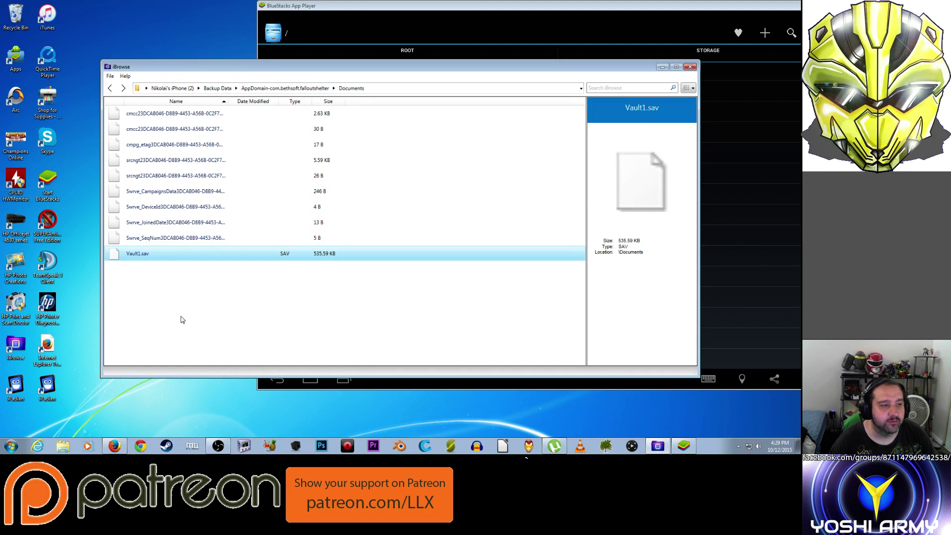
left_click(166, 255)
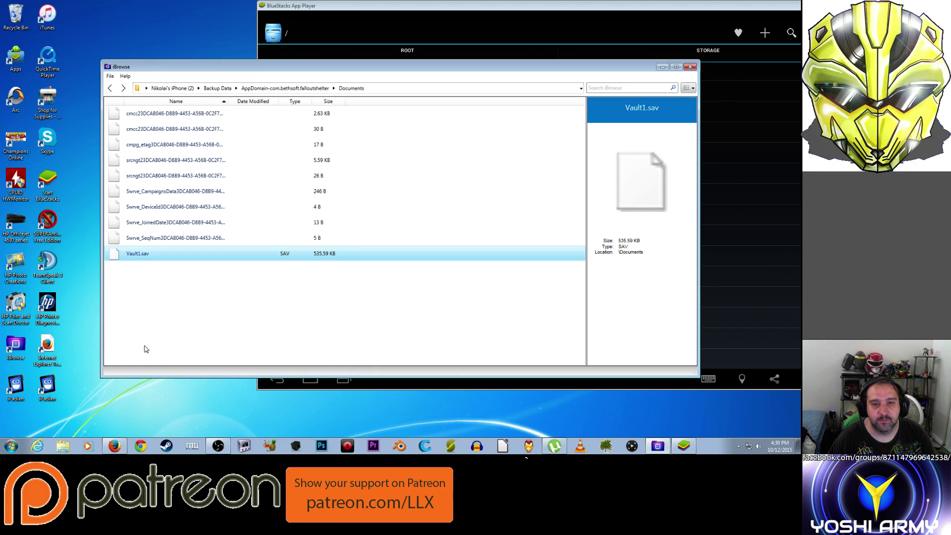
Switch to a Windows Explorer window and open the Bluestacks folder on the Main Data HDD (E:) drive.
left_click(62, 446)
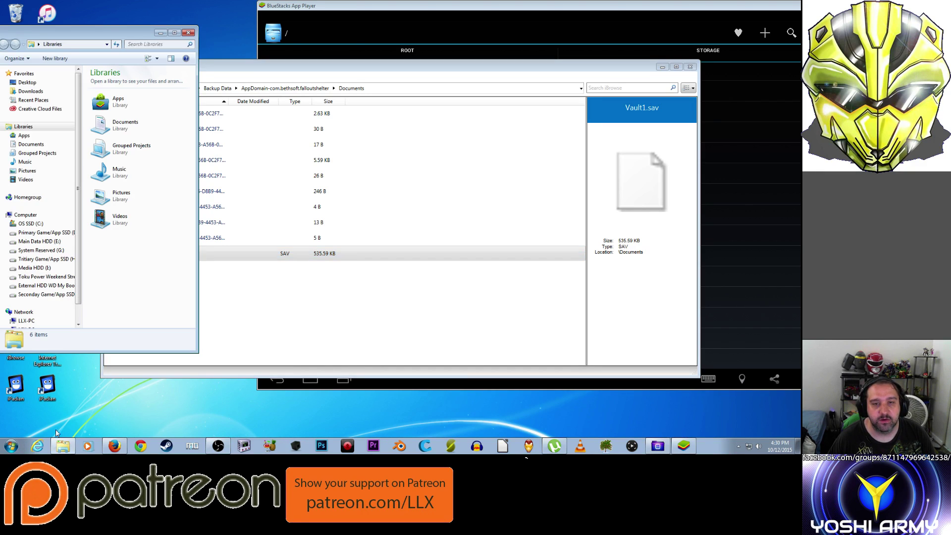
left_click_drag(78, 36, 318, 31)
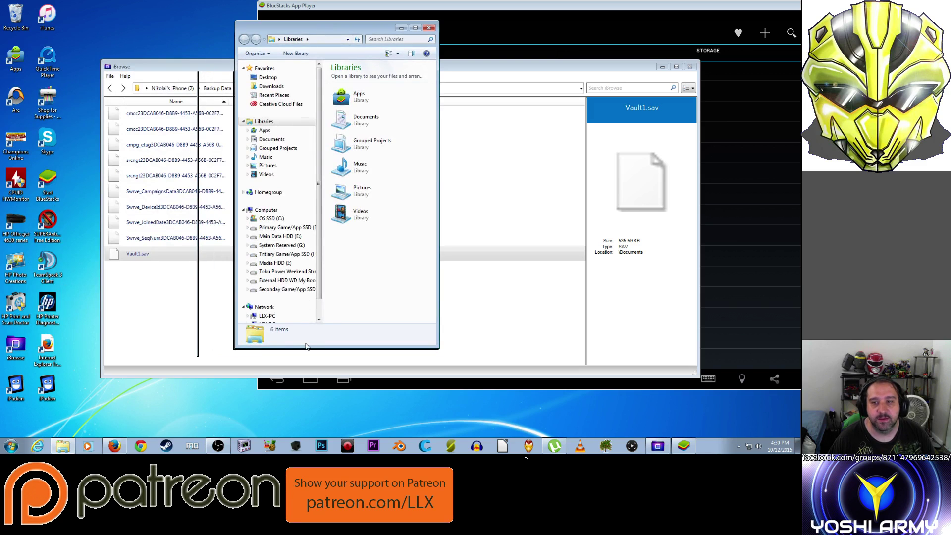
left_click(277, 236)
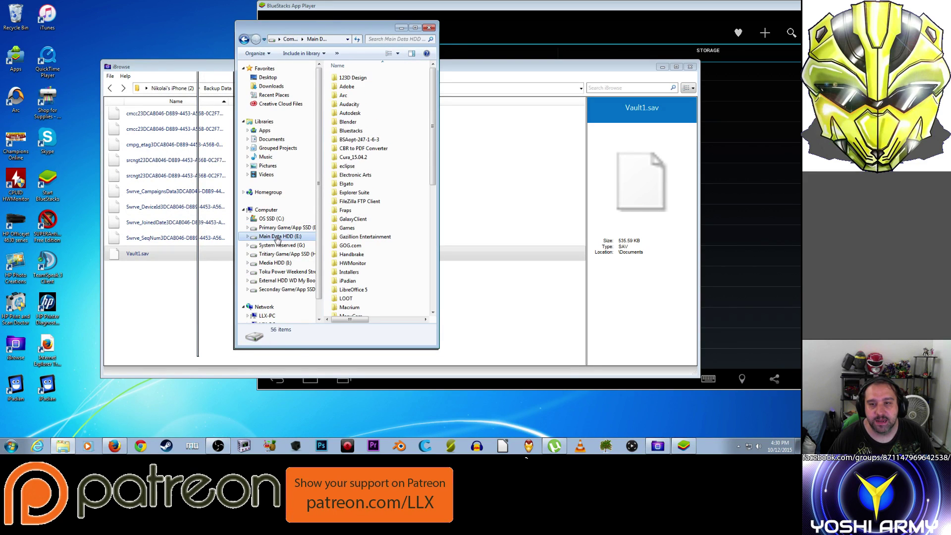
double_click(357, 131)
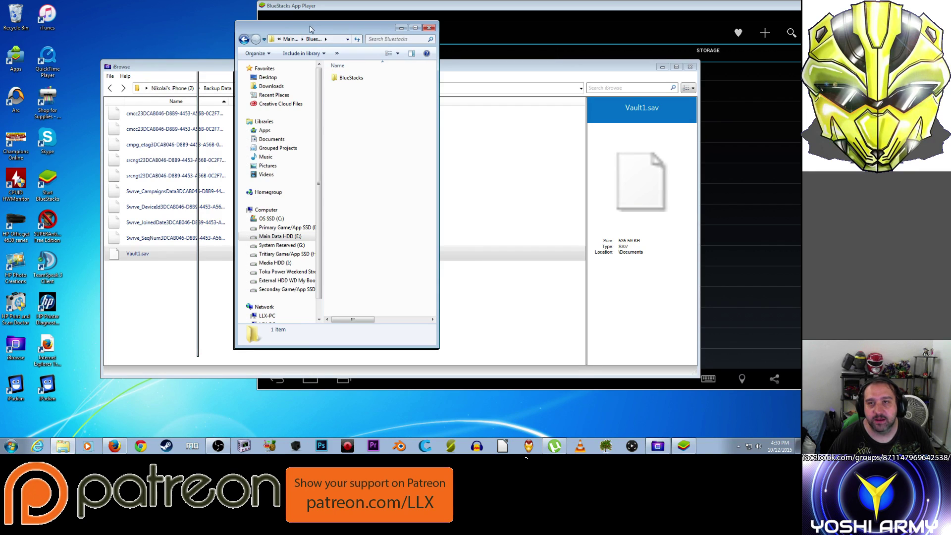
Reposition and widen the Explorer window, and open the SharedFolder directory under BlueStacks > UserData.
left_click_drag(310, 27, 237, 35)
left_click_drag(366, 124, 552, 125)
double_click(278, 85)
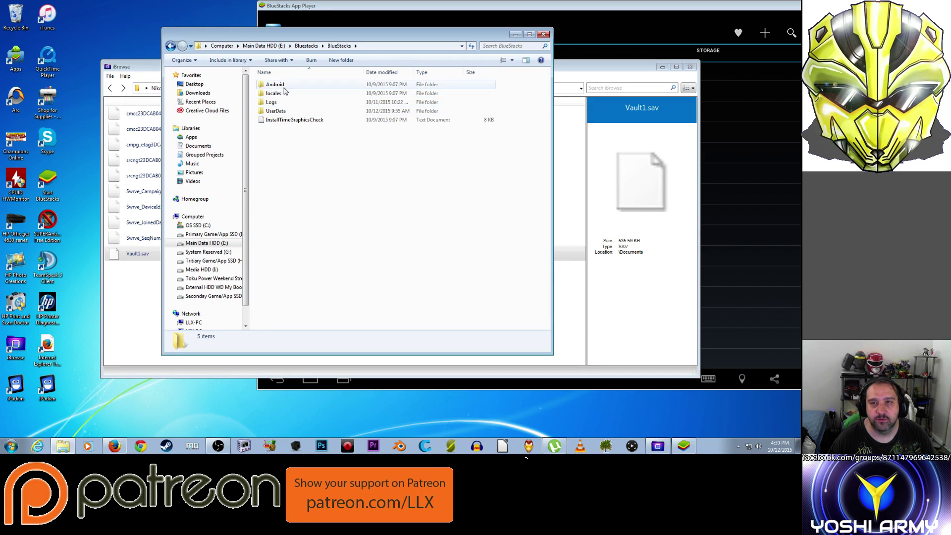
double_click(276, 111)
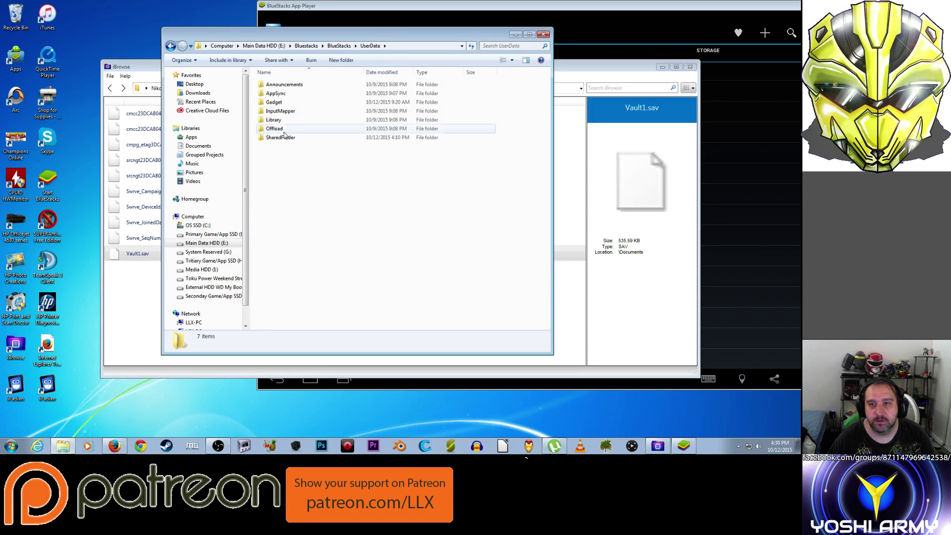
double_click(286, 141)
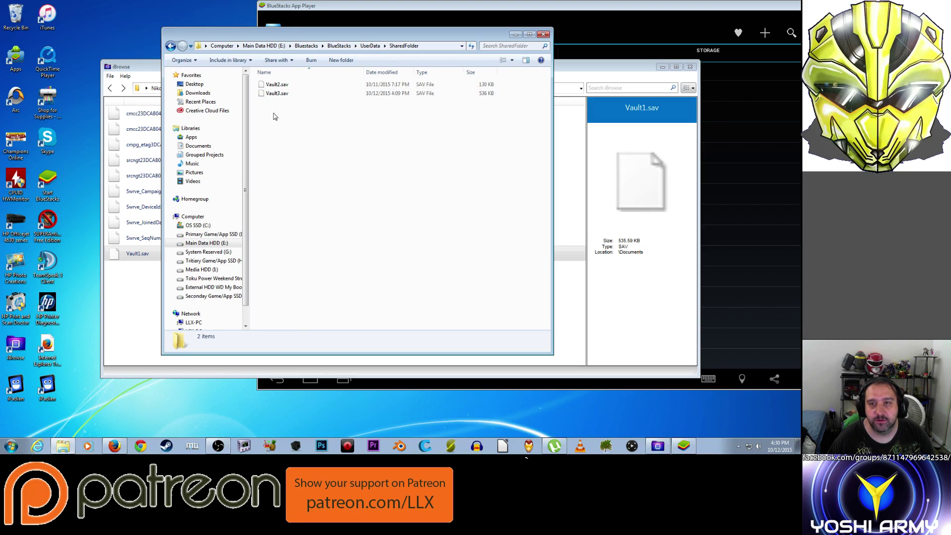
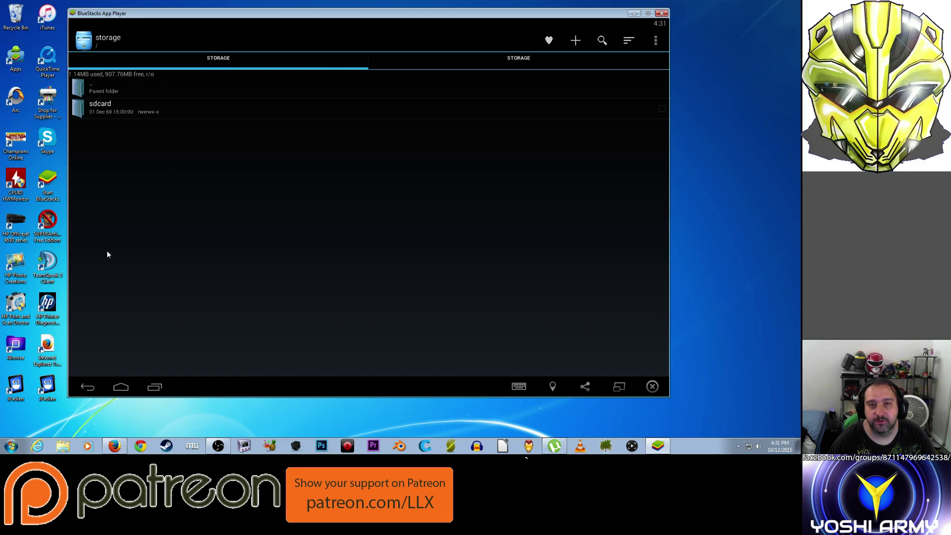
In the BlueStacks file manager, open /storage/sdcard/windows/BstSharedFolder and mark Vault3.sav.
left_click(111, 105)
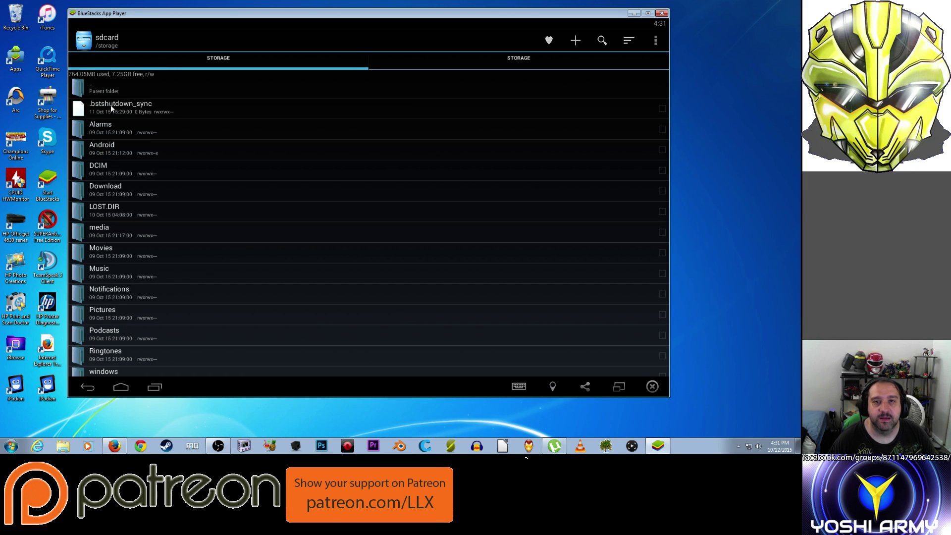
scroll(120, 317, "down", 1)
left_click(105, 366)
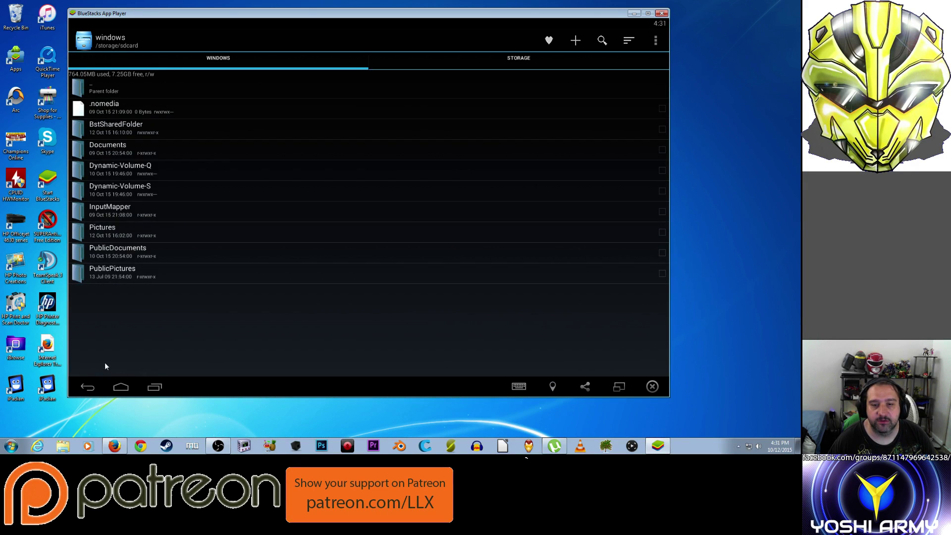
left_click(110, 129)
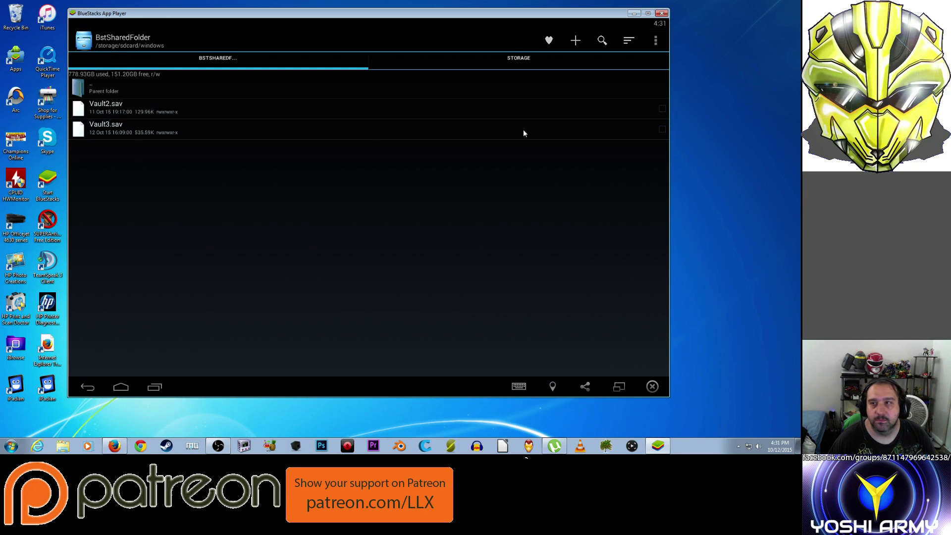
left_click(663, 128)
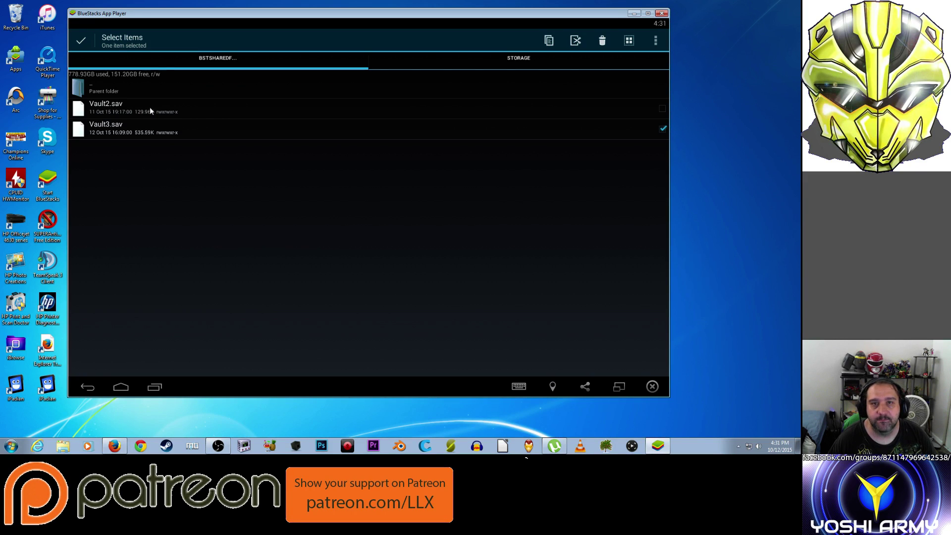
Deselect Vault3.sav and open /storage/sdcard/Android/data/com.bethsoft.falloutshelter/files to view the game's vault saves.
left_click(92, 387)
left_click(93, 387)
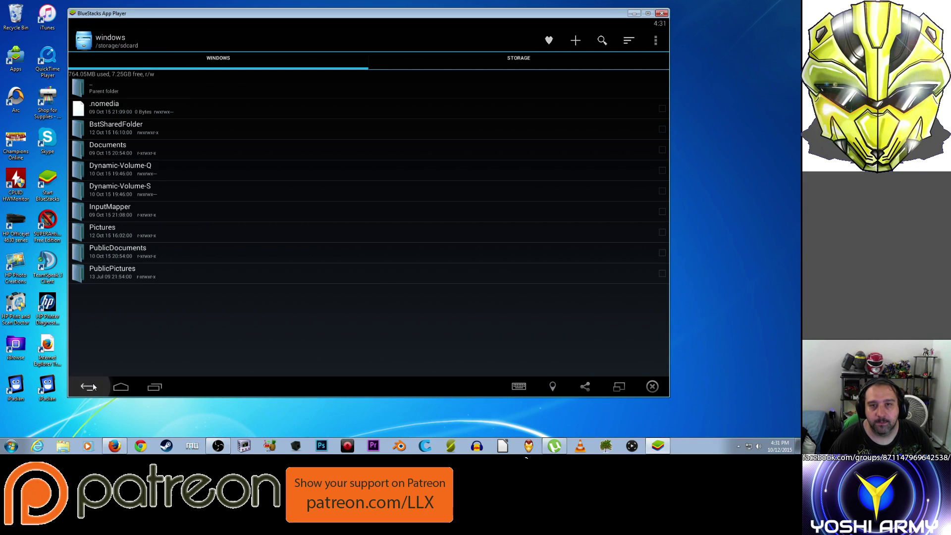
left_click(93, 387)
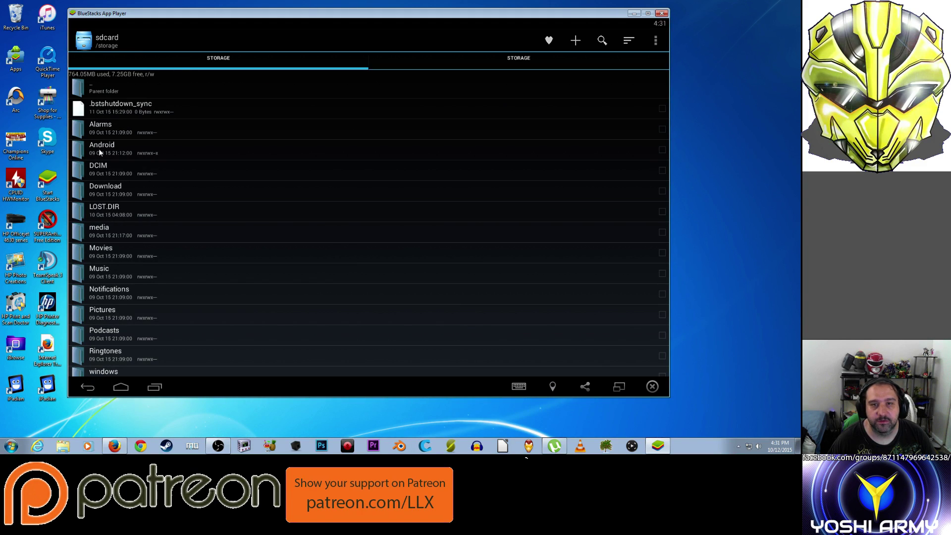
left_click(100, 149)
left_click(99, 106)
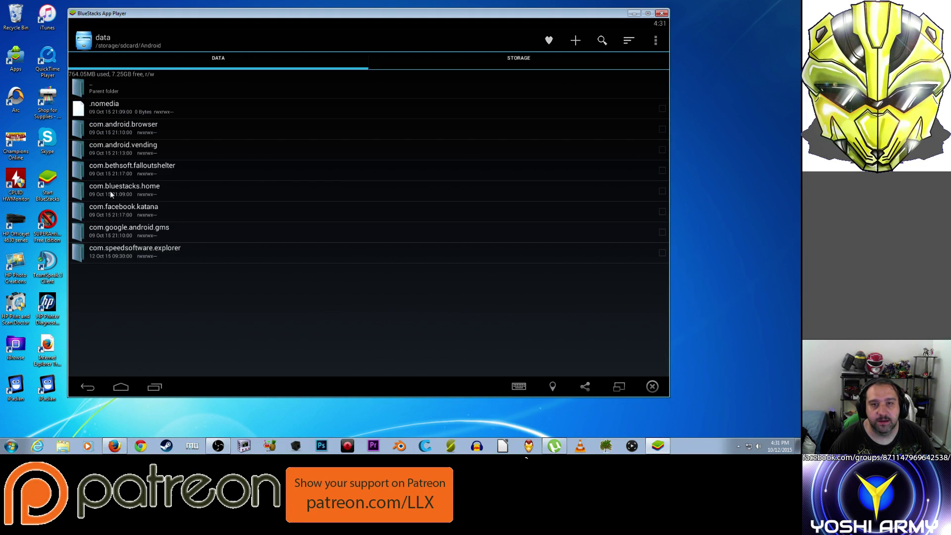
left_click(142, 168)
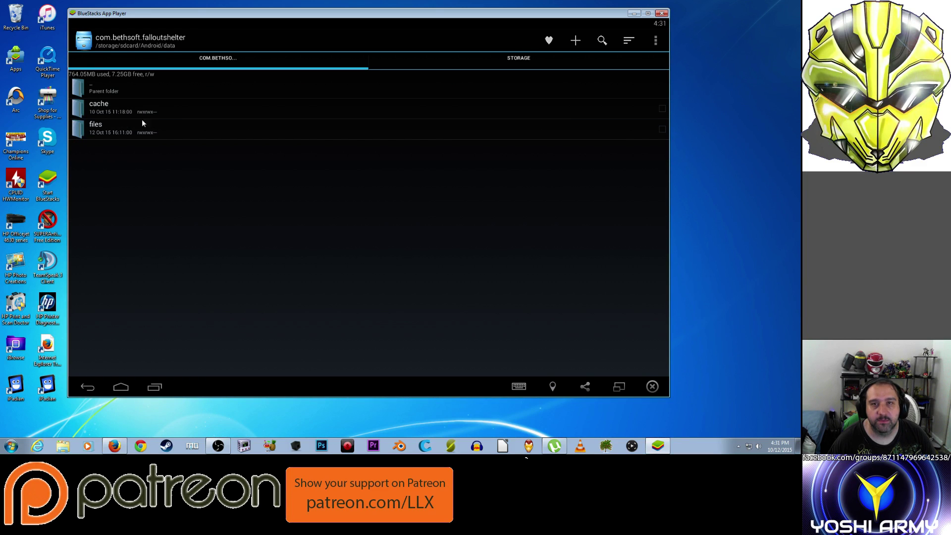
left_click(113, 128)
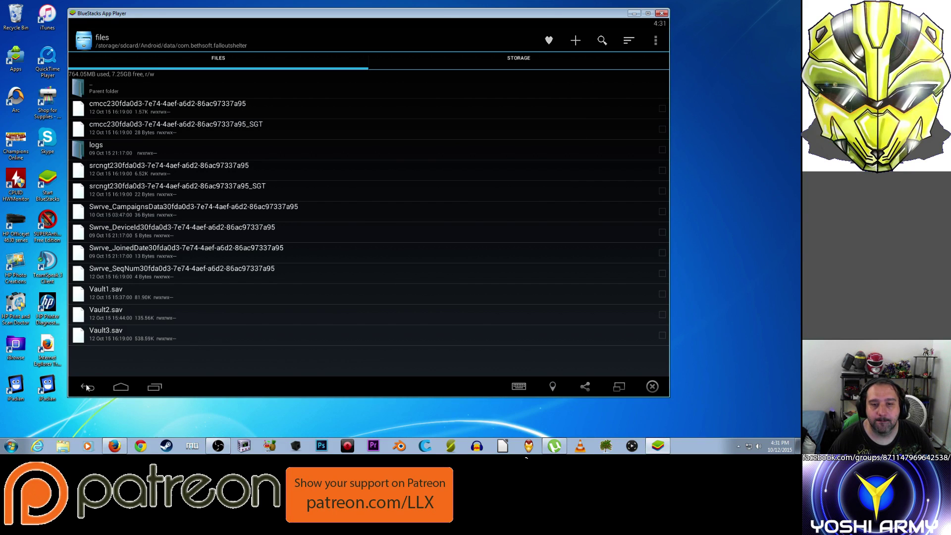
Return to /storage/sdcard/windows/BstSharedFolder and copy Vault3.sav.
left_click(91, 89)
left_click(91, 90)
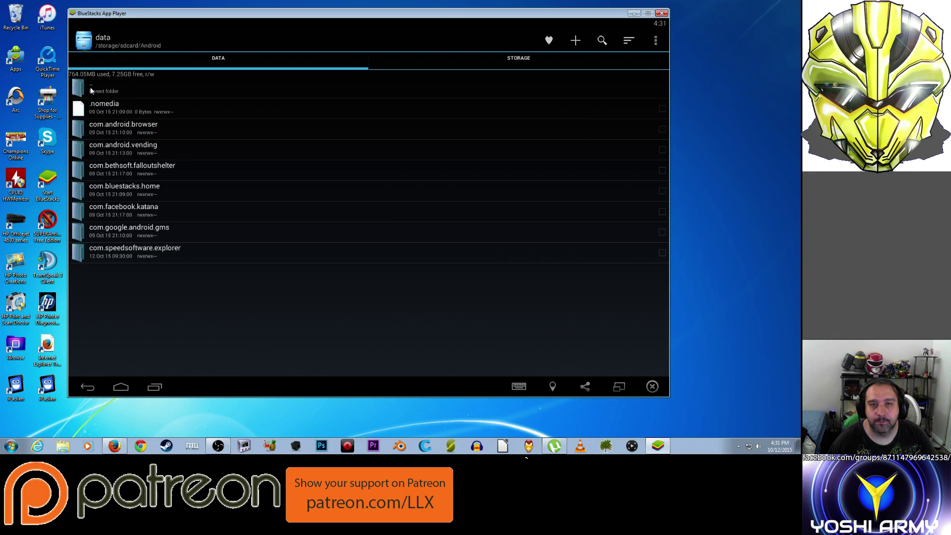
left_click(91, 90)
left_click(91, 90)
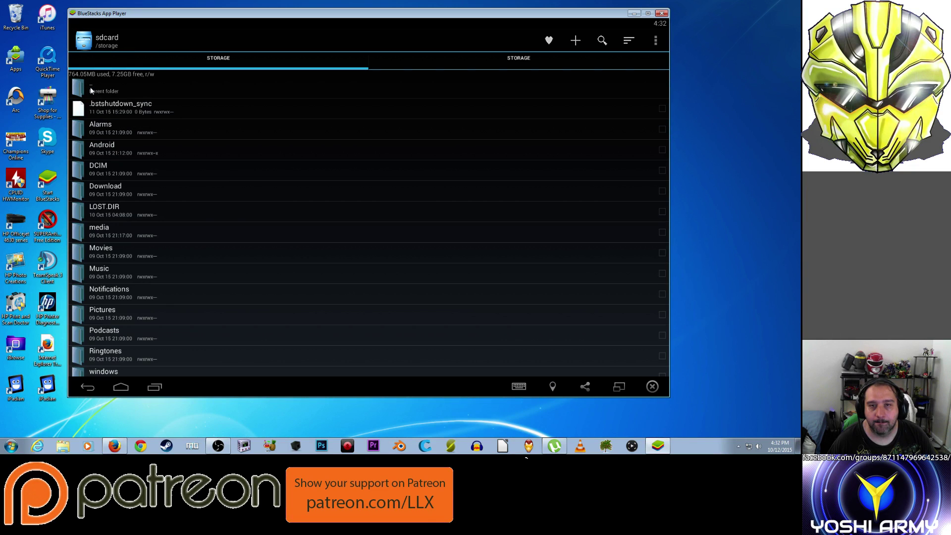
left_click(105, 373)
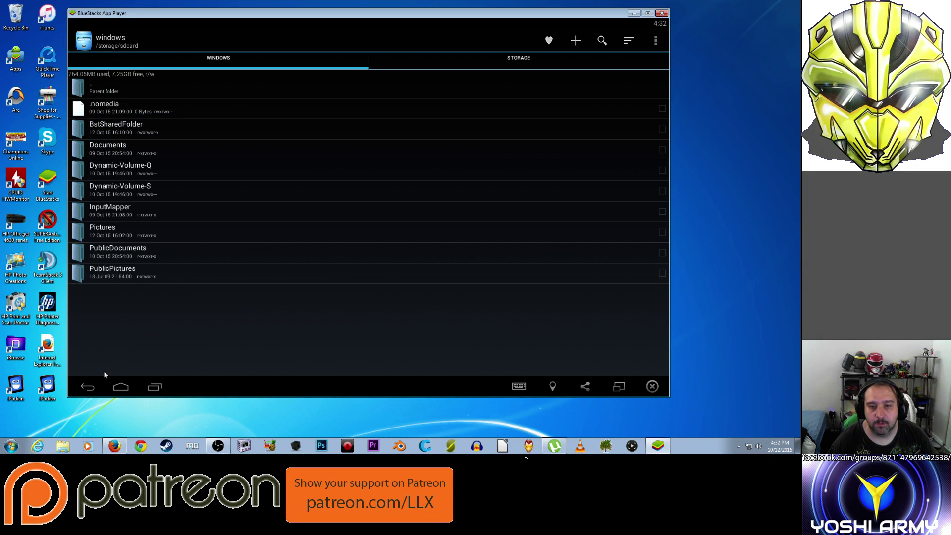
left_click(111, 126)
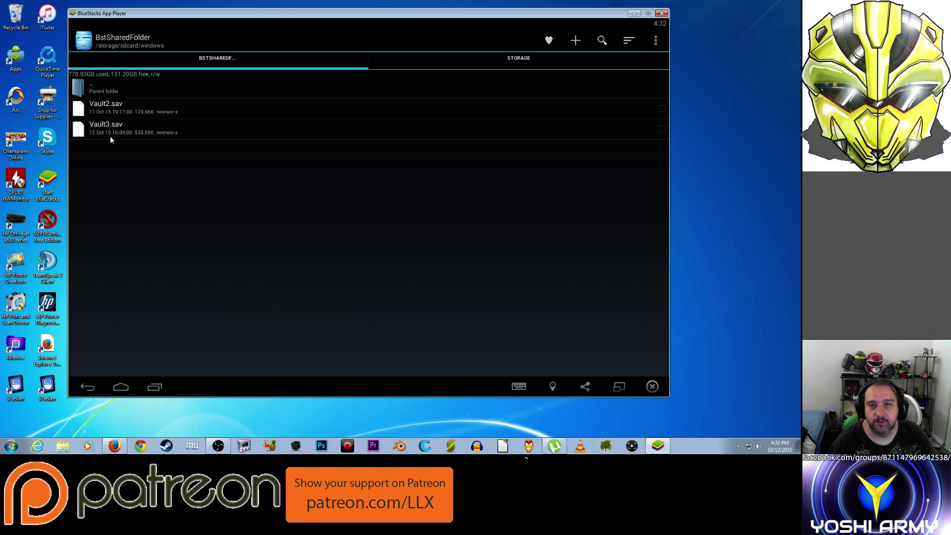
left_click(661, 129)
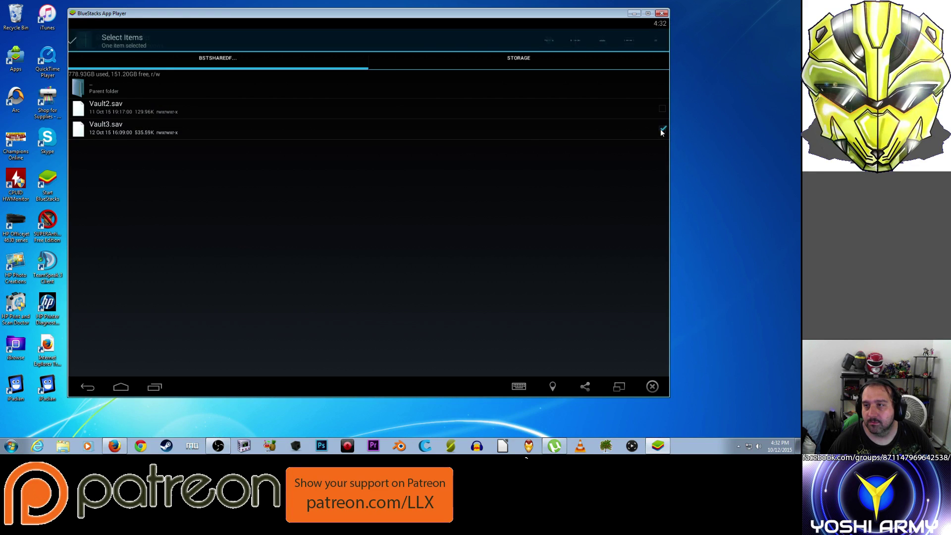
left_click(545, 39)
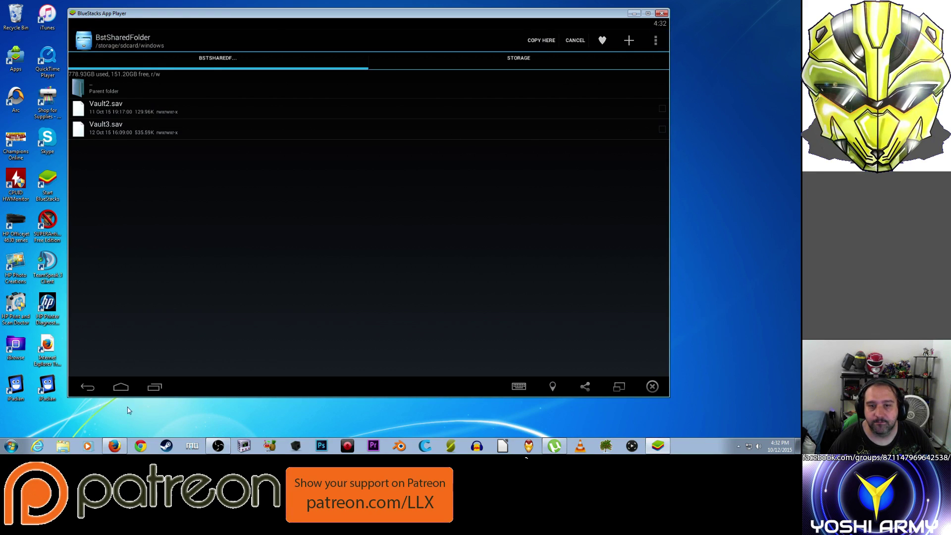
With the copy pending, go to the files folder of com.bethsoft.falloutshelter under Android/data on the sdcard.
left_click(99, 82)
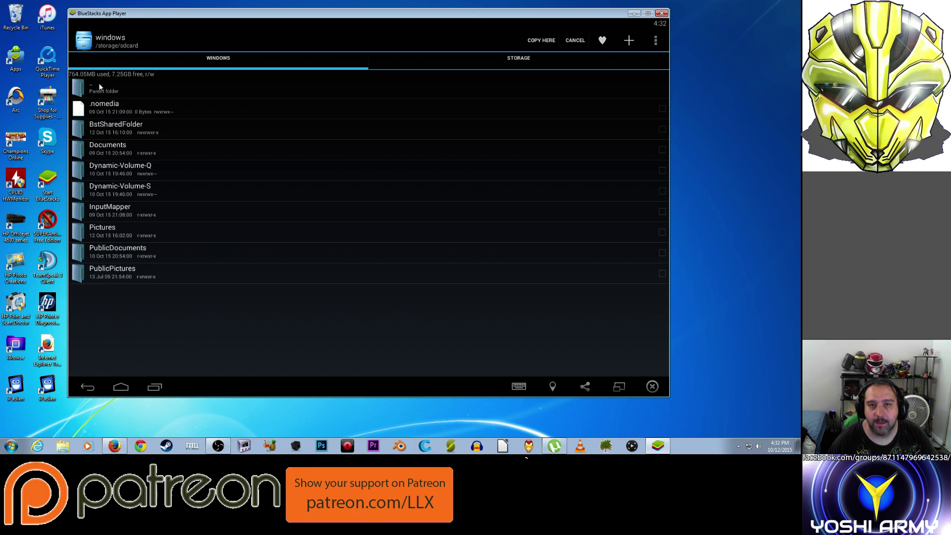
left_click(99, 83)
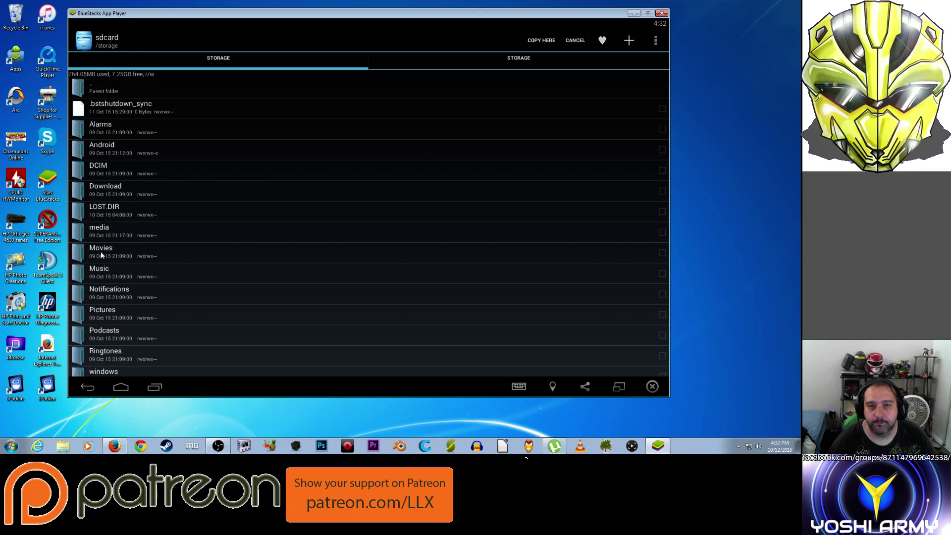
left_click(102, 148)
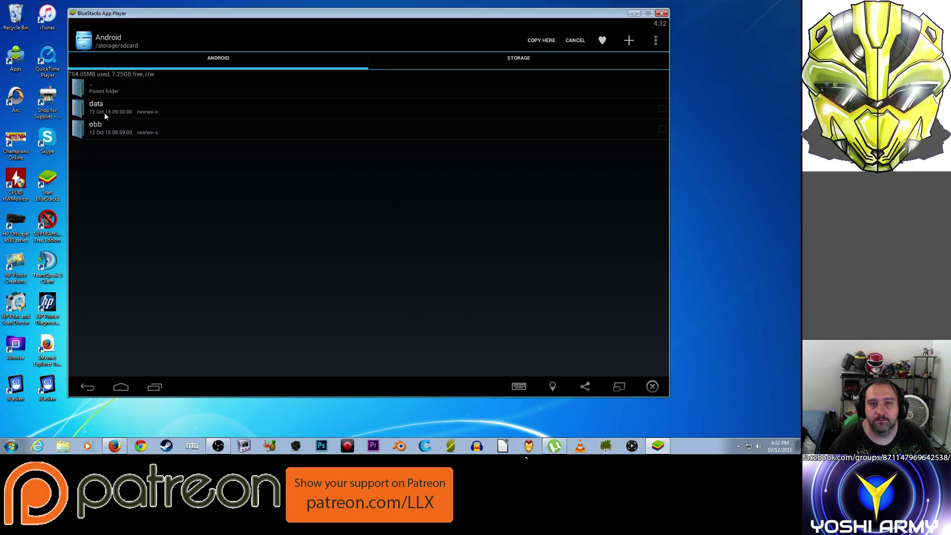
left_click(104, 109)
left_click(122, 168)
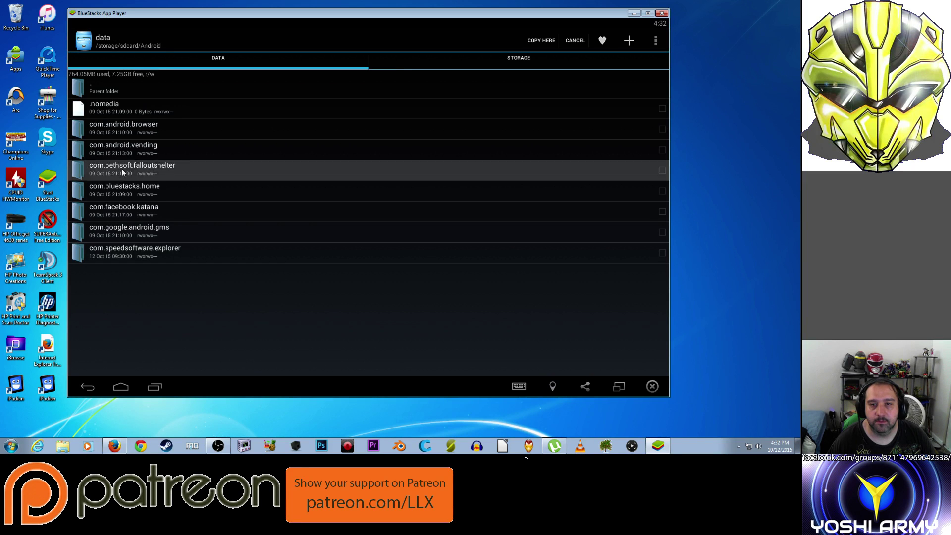
left_click(103, 130)
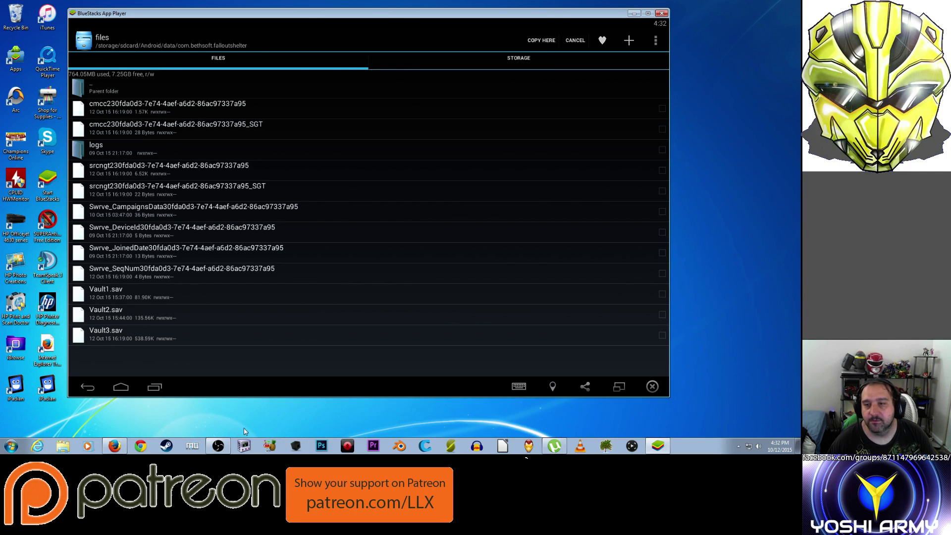
Close the Explorer file manager from the recent apps and return to the BlueStacks home screen.
left_click(154, 387)
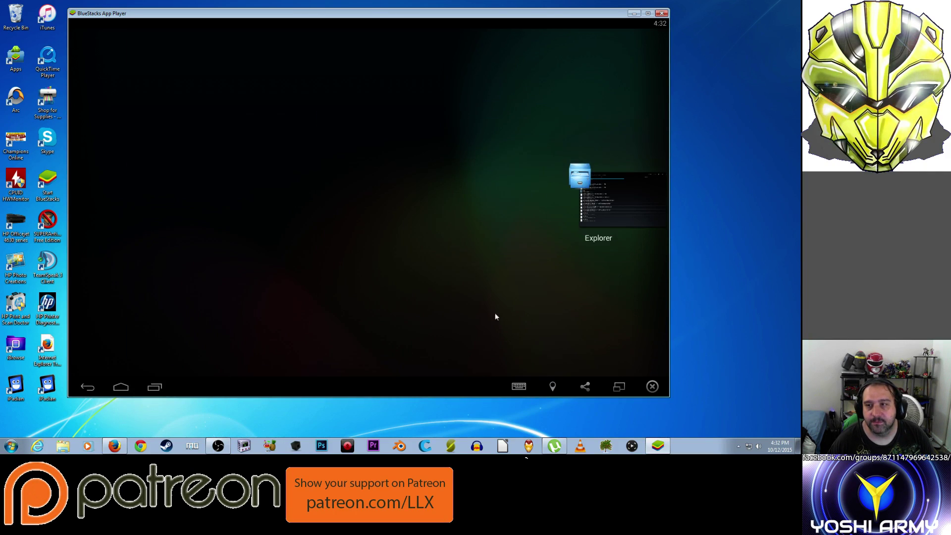
left_click_drag(584, 191, 607, 97)
left_click(115, 393)
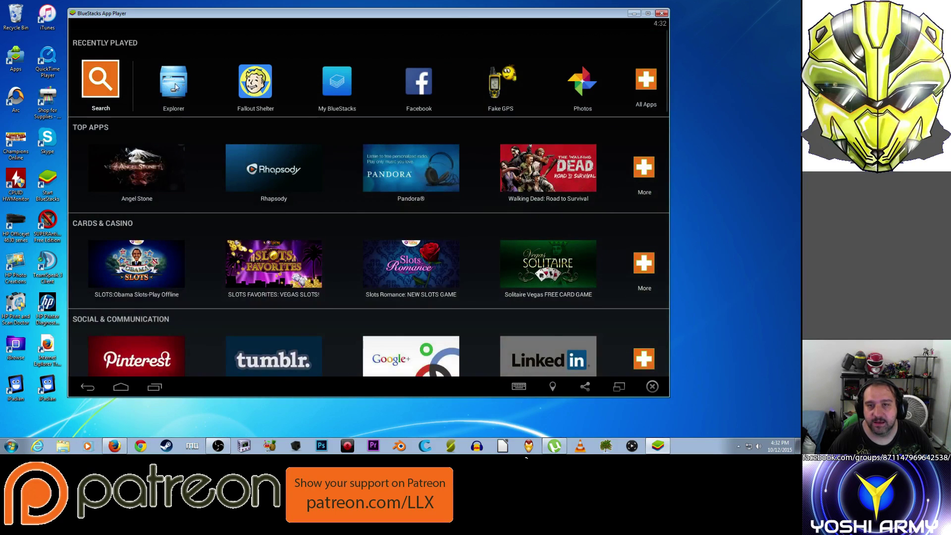
Launch Fallout Shelter and load Vault 69 from the vault list.
left_click(247, 88)
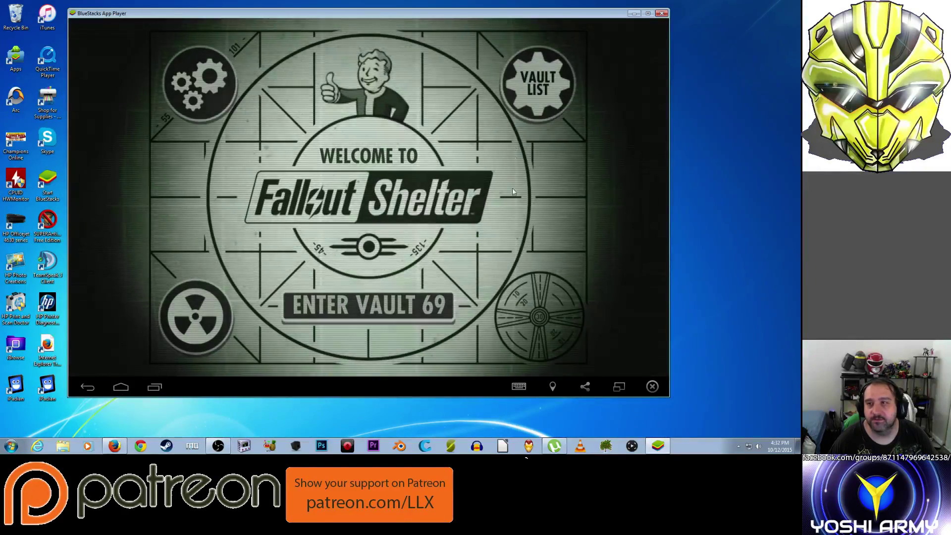
left_click(538, 83)
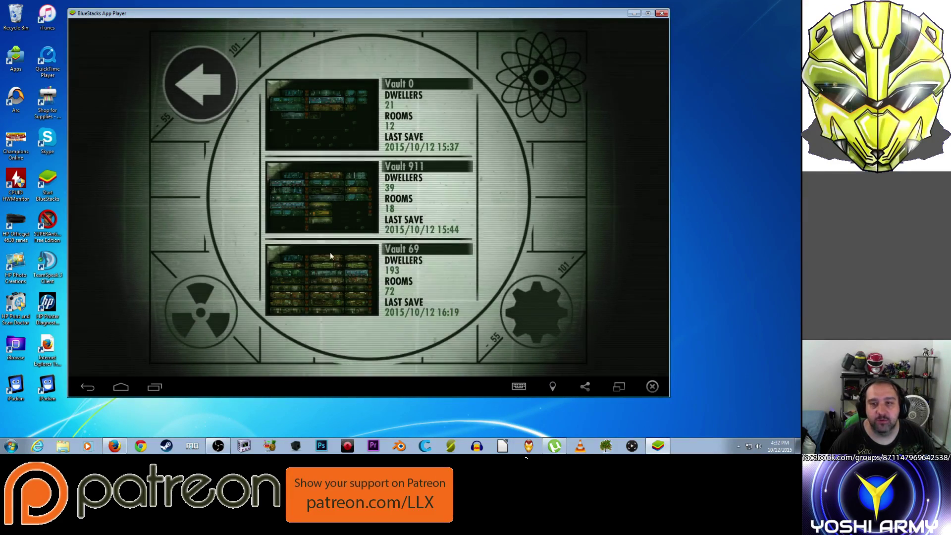
left_click(325, 287)
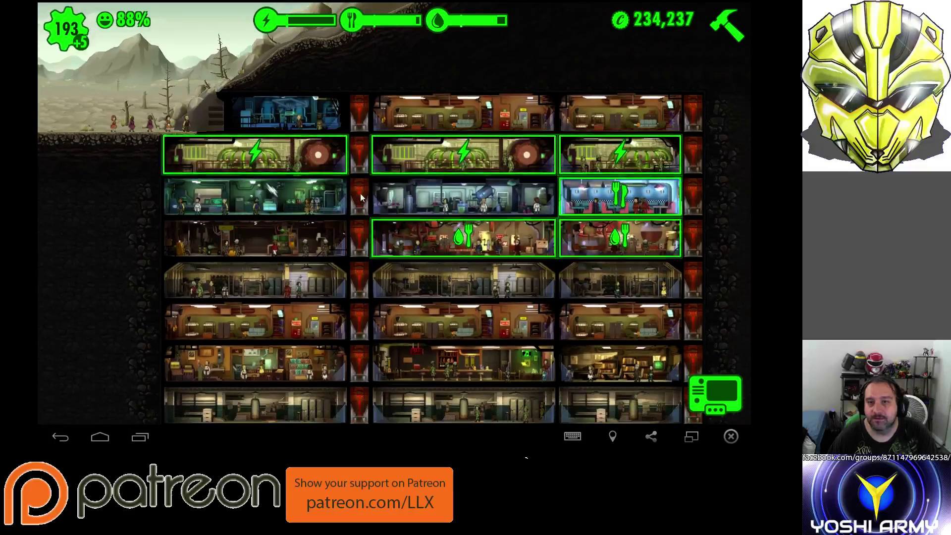
Collect the ready power, food and water from the production rooms on the vault's upper floors.
left_click(256, 152)
left_click(466, 239)
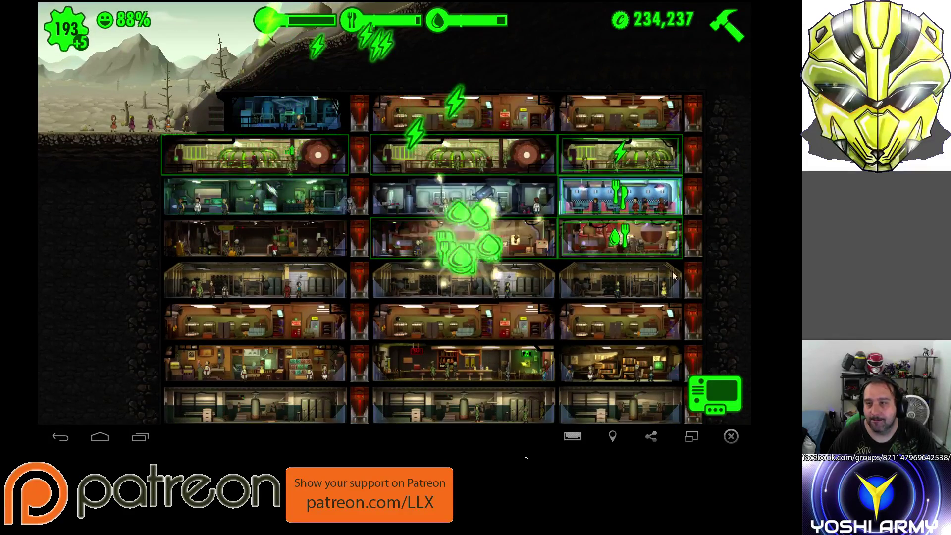
left_click(619, 238)
left_click(619, 196)
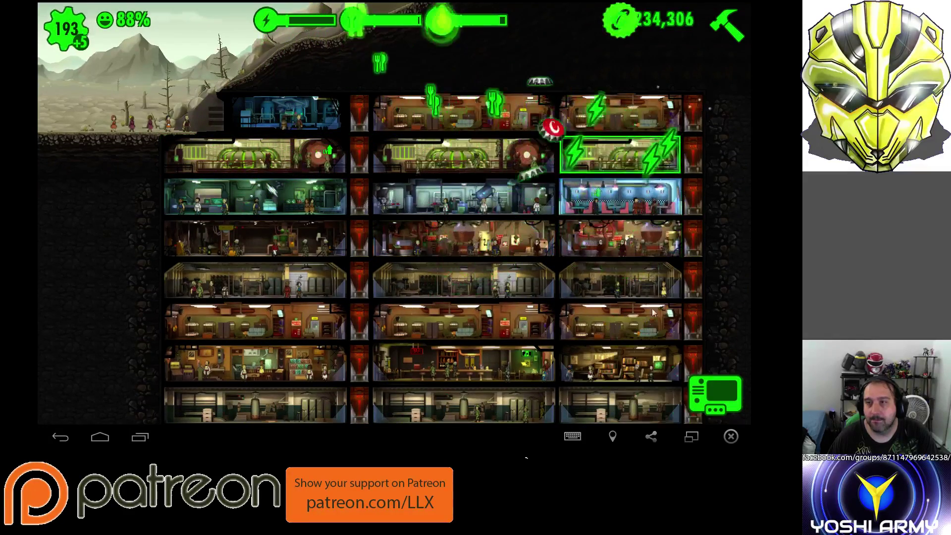
left_click(660, 212)
Collect the power, water and food from the three adjacent rows of production rooms on the vault's middle floors.
scroll(820, 275, "down", 10)
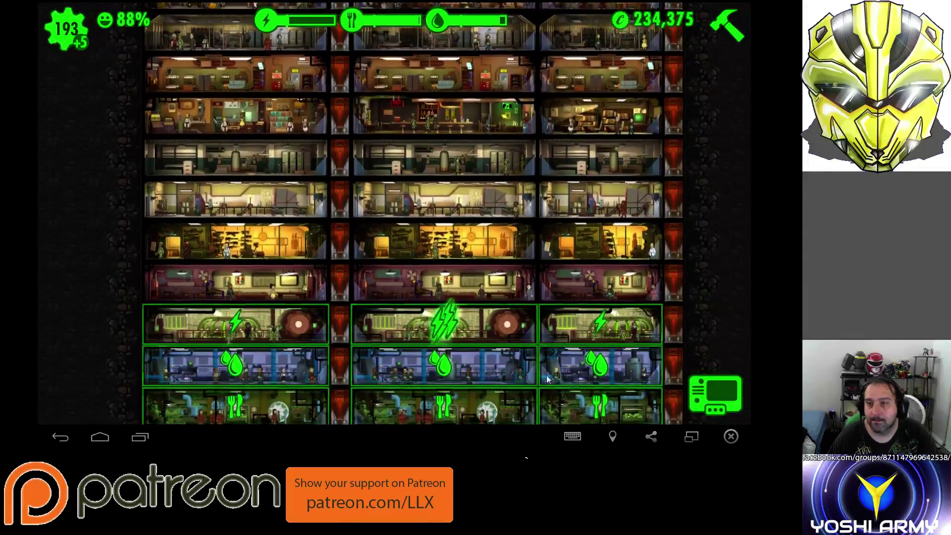
left_click(546, 376)
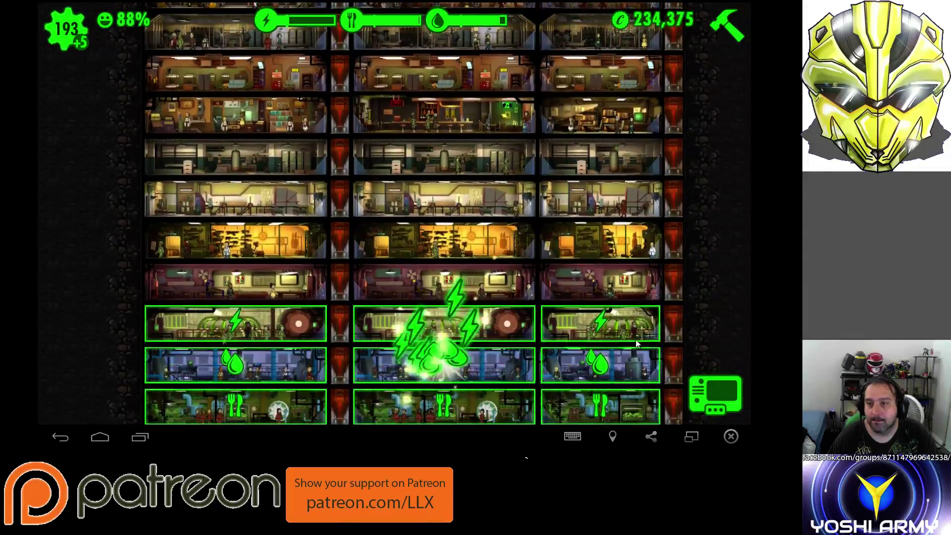
left_click(641, 419)
left_click(364, 418)
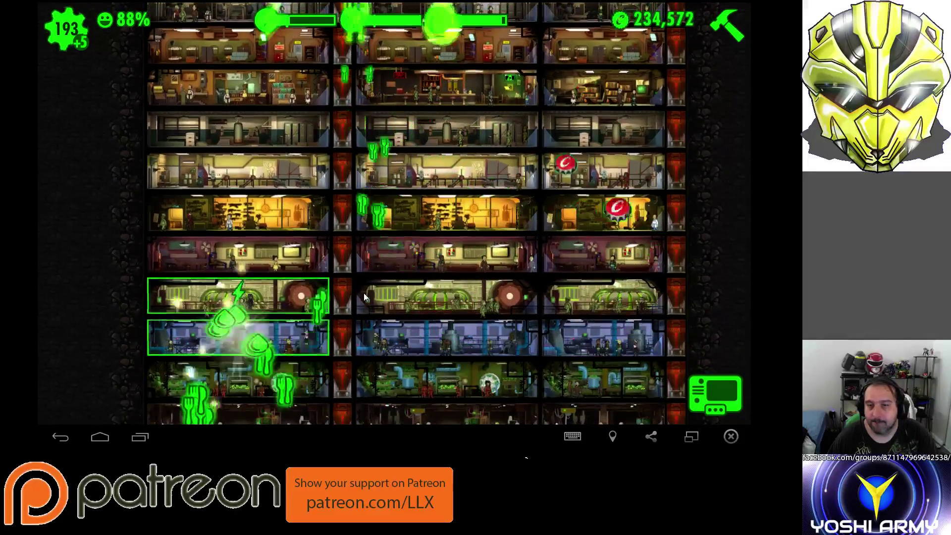
left_click(366, 311)
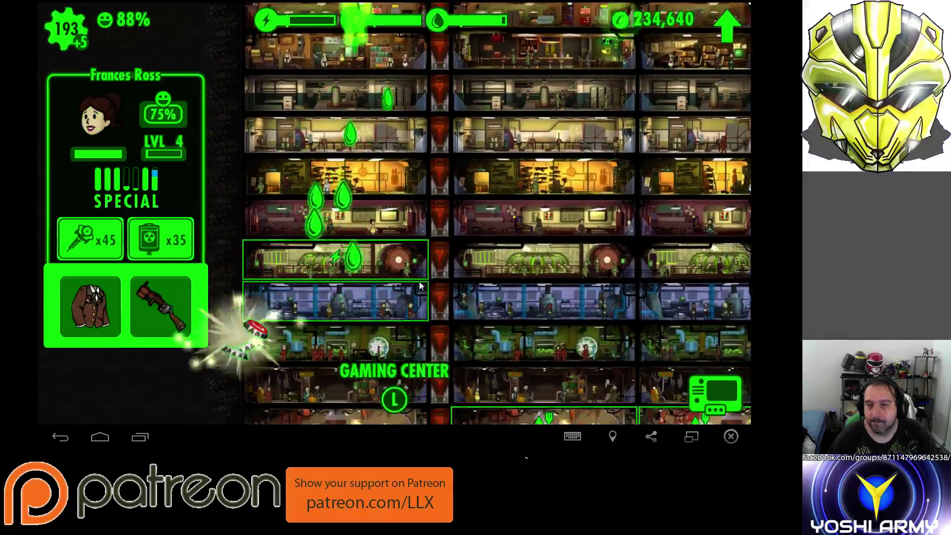
left_click(369, 330)
left_click(326, 331)
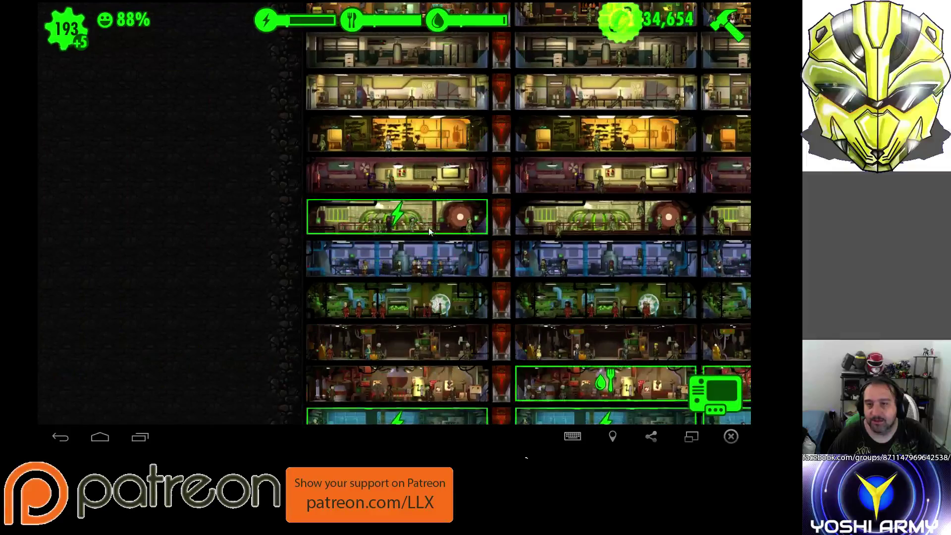
left_click(331, 222)
Collect the remaining power, food and water from the production rooms on the floors below the gardens.
left_click_drag(347, 396, 340, 276)
left_click(385, 233)
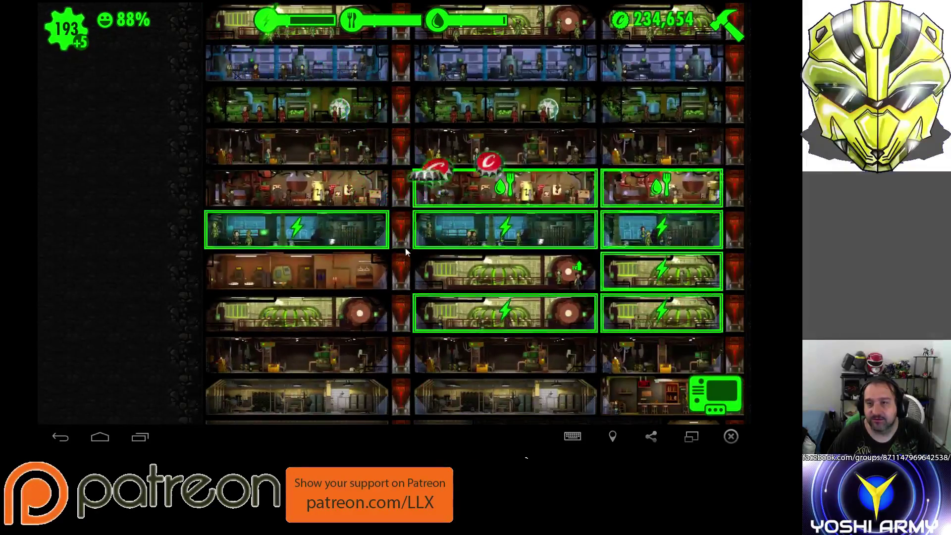
left_click(297, 228)
left_click(505, 230)
left_click(505, 188)
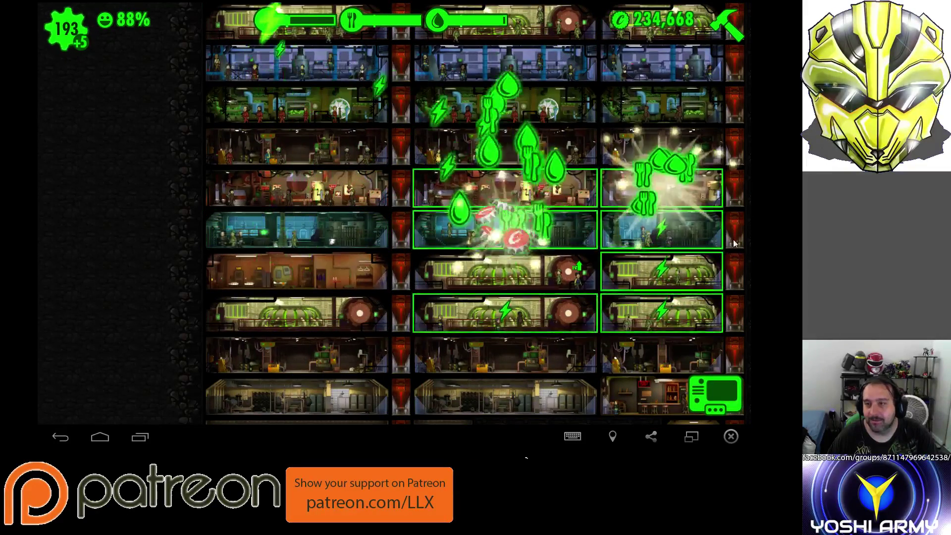
left_click_drag(648, 337, 659, 305)
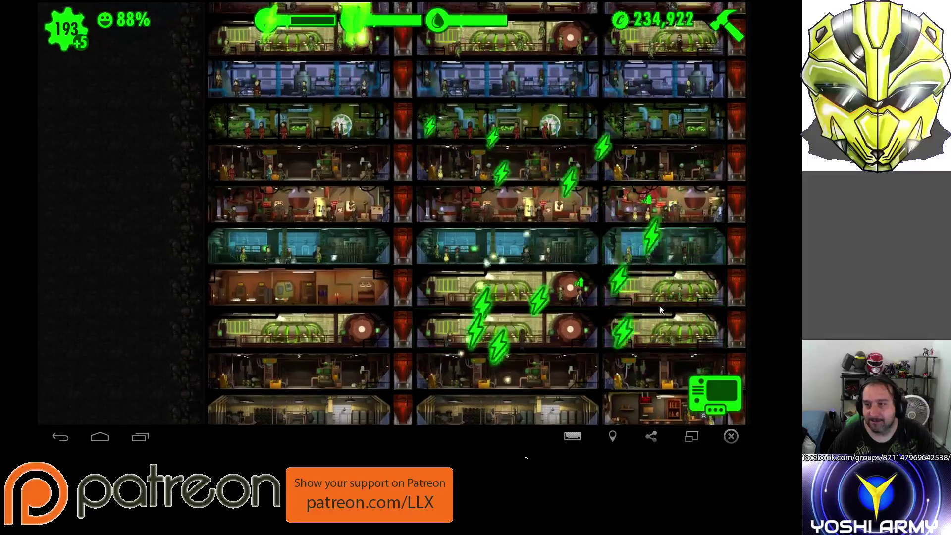